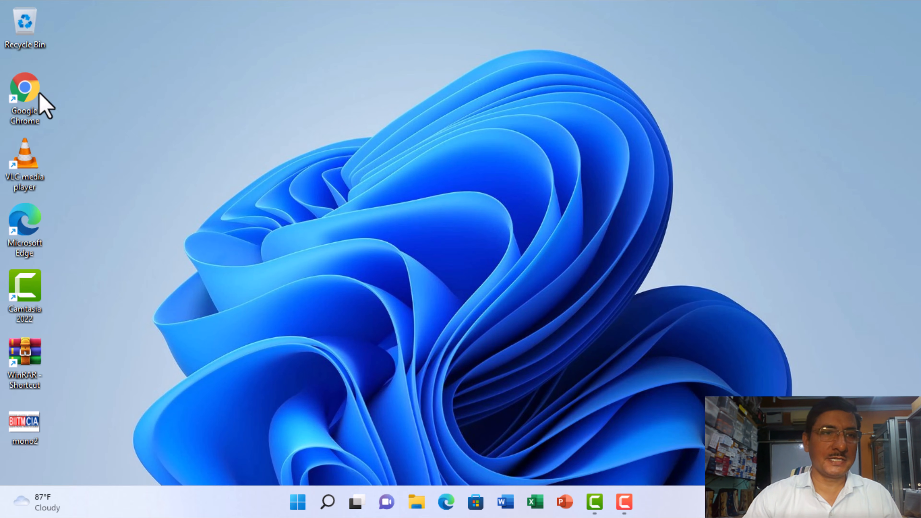
- Launch Google Chrome and start setting it as the default browser
double_click(24, 89)
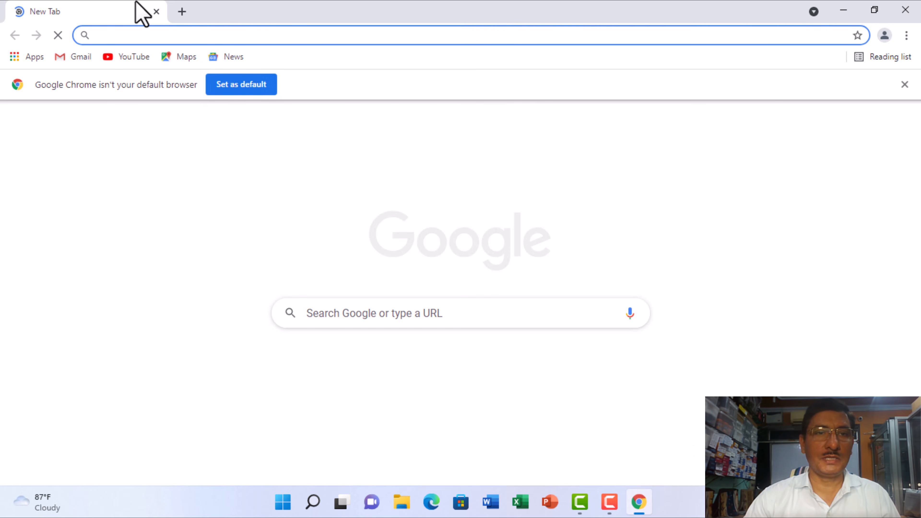
left_click(256, 90)
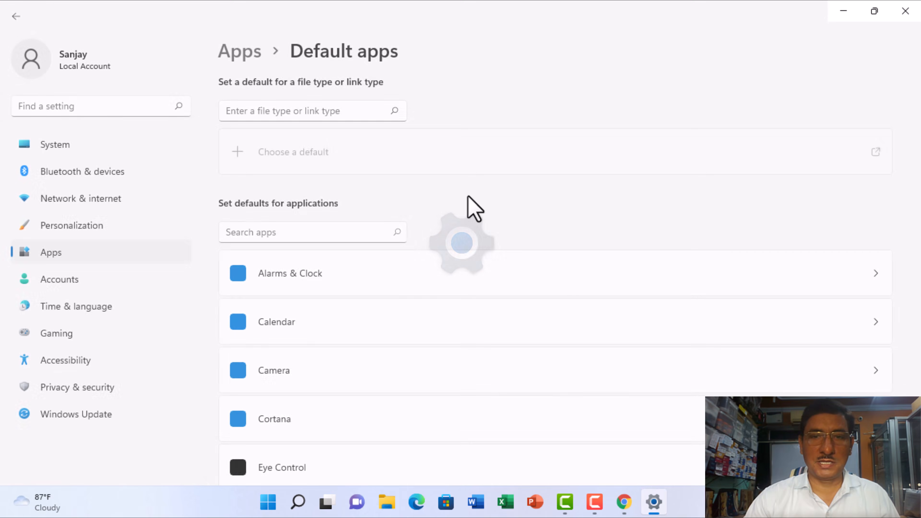
- Open the default file and link type settings of Microsoft Edge from the list of default apps
scroll(388, 338, "down", 10)
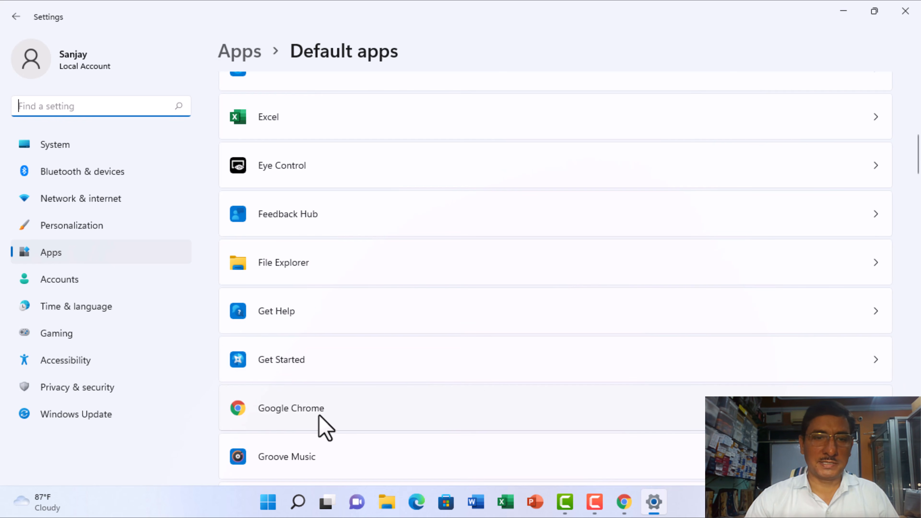
scroll(379, 387, "down", 7)
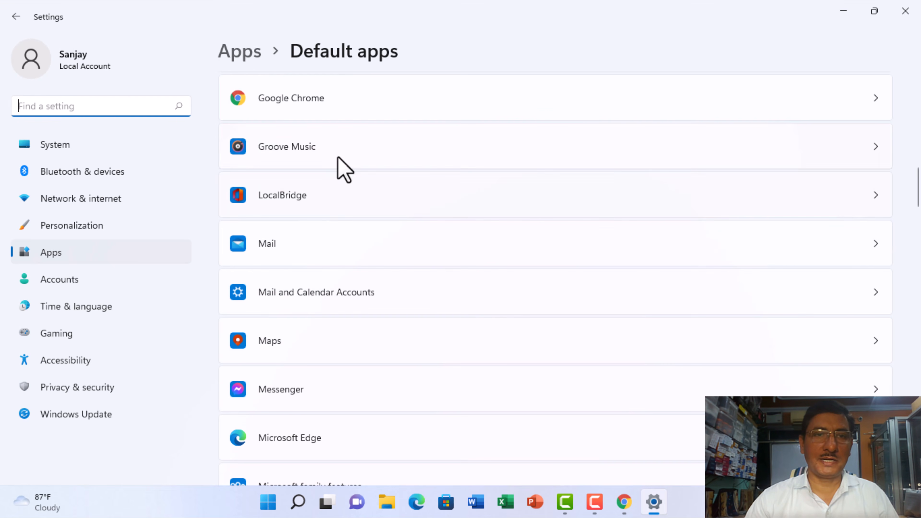
scroll(392, 236, "down", 8)
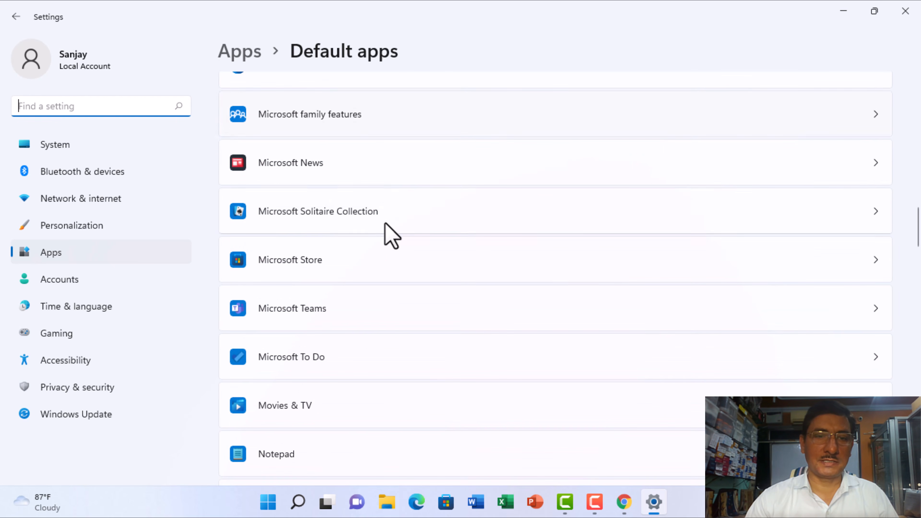
scroll(392, 236, "up", 1)
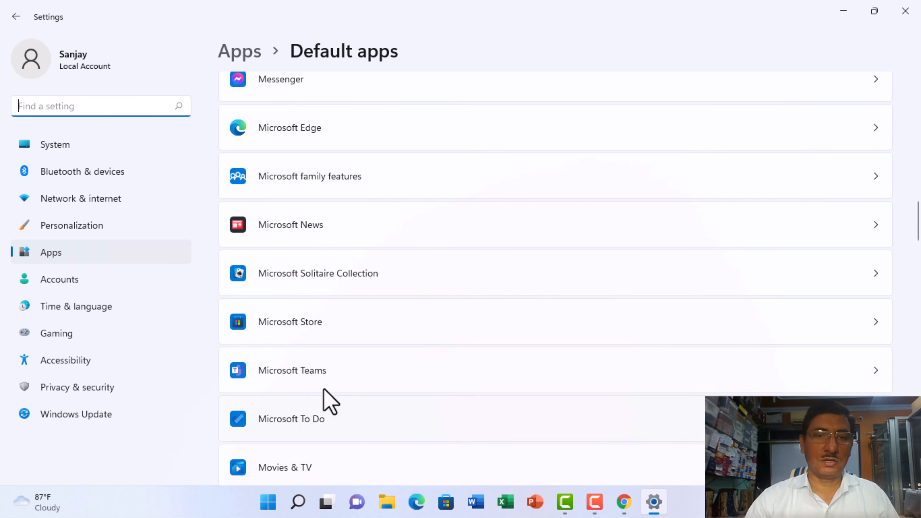
scroll(386, 331, "up", 1)
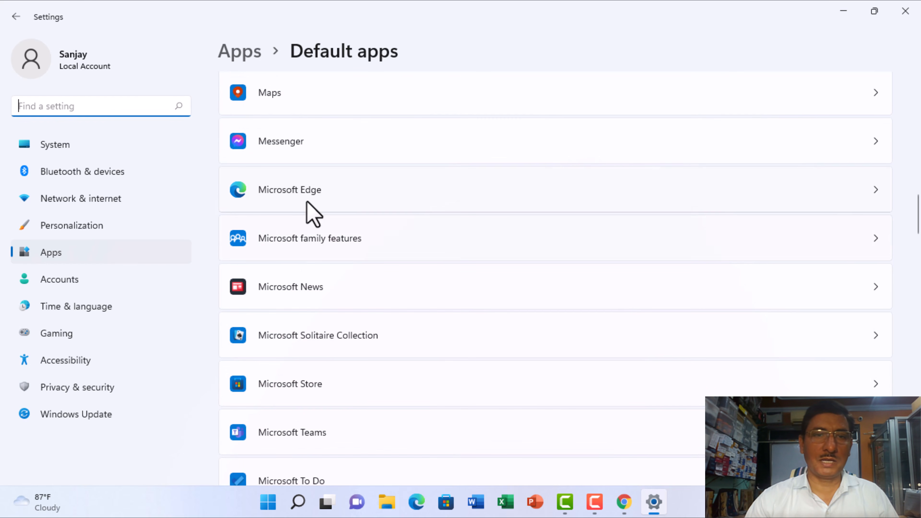
left_click(306, 191)
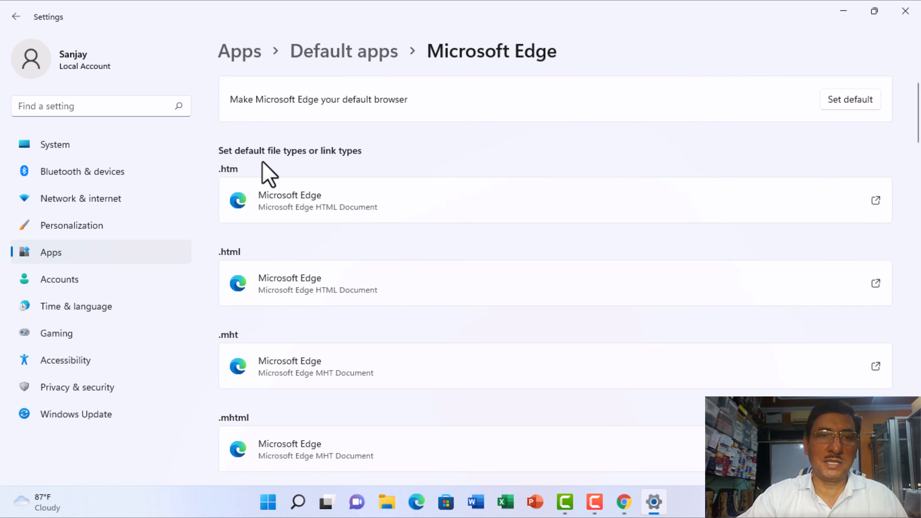
- Set Google Chrome as the default app for .htm files, choosing to switch away from Microsoft Edge anyway
left_click(316, 207)
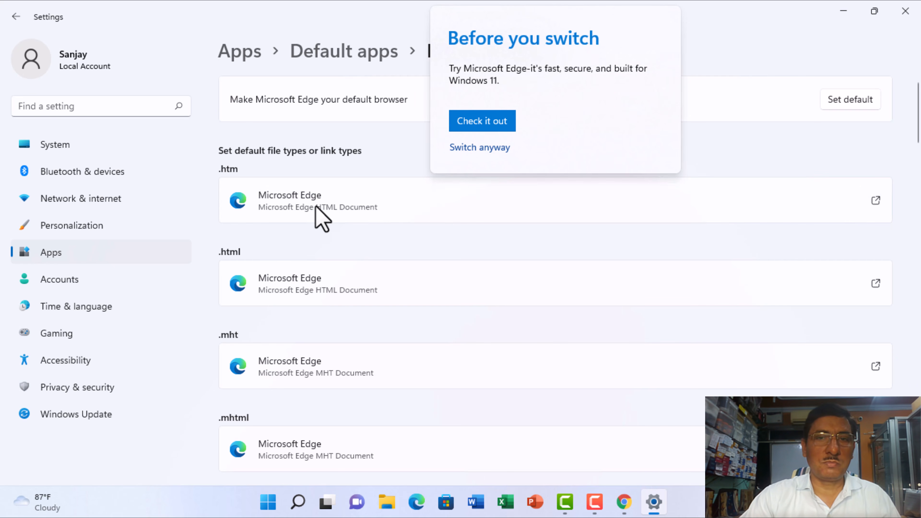
left_click(492, 149)
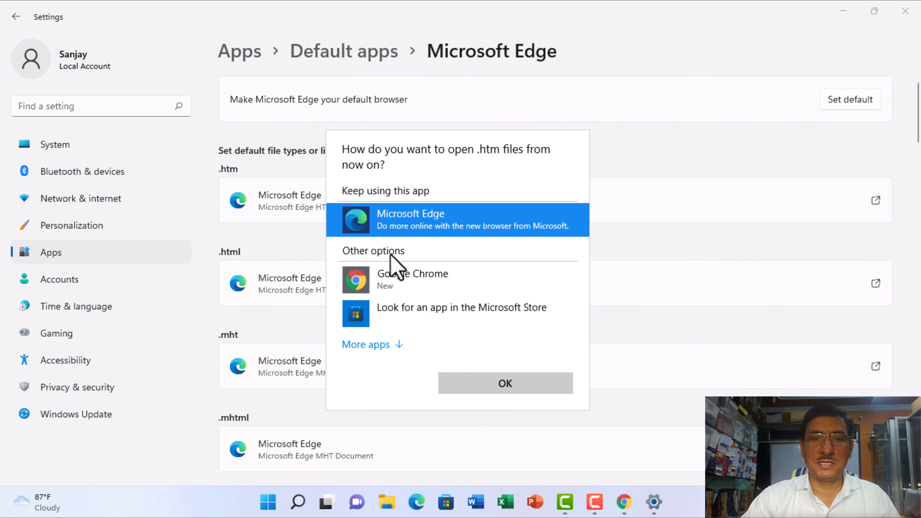
left_click(413, 283)
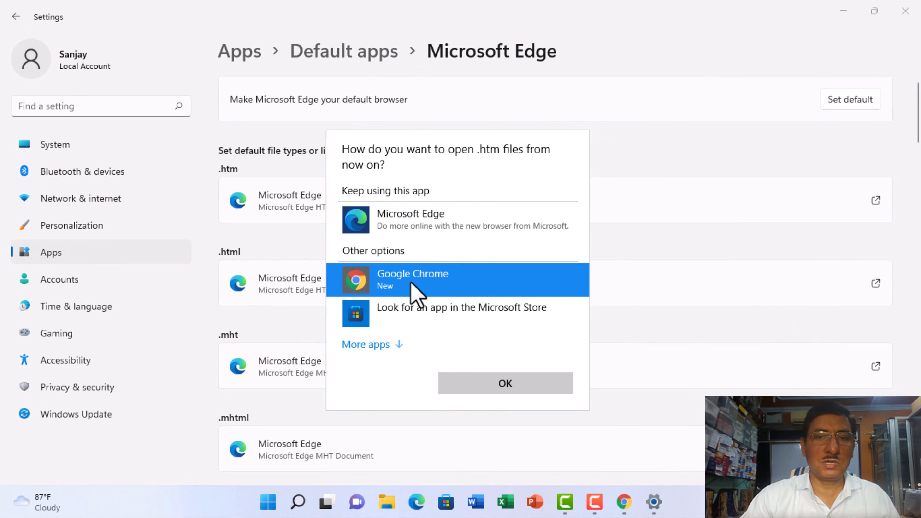
left_click(504, 384)
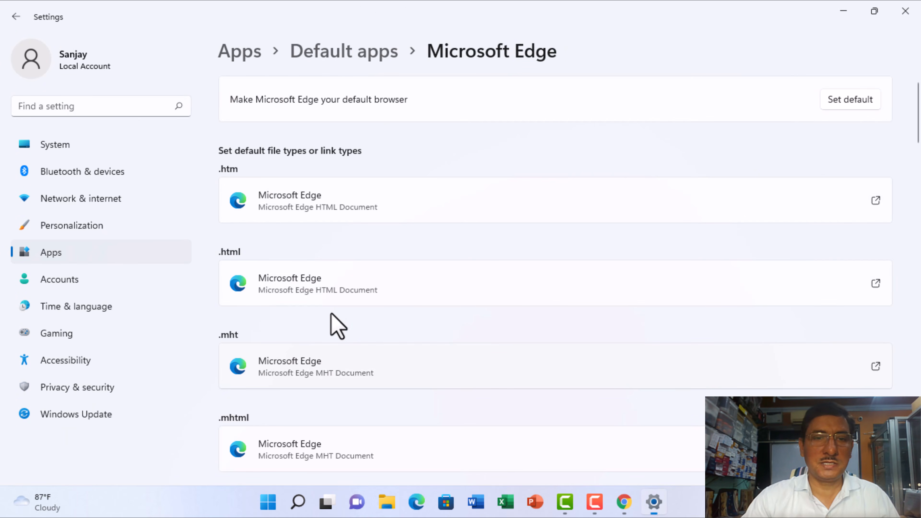
- Set Google Chrome as the default app for .html files
left_click(315, 286)
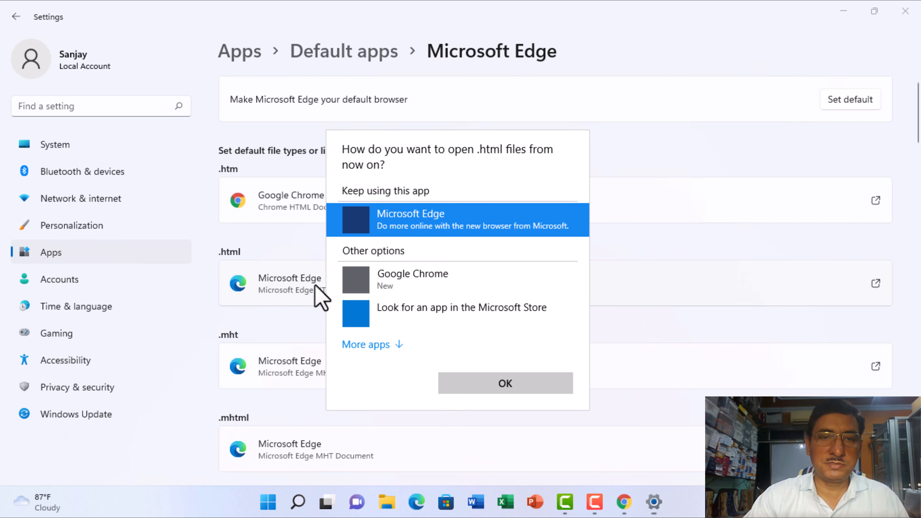
left_click(399, 282)
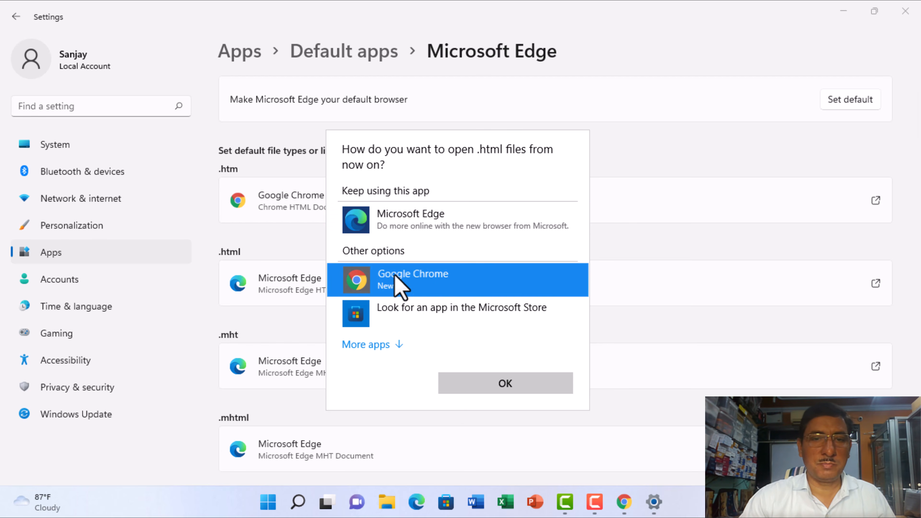
left_click(513, 383)
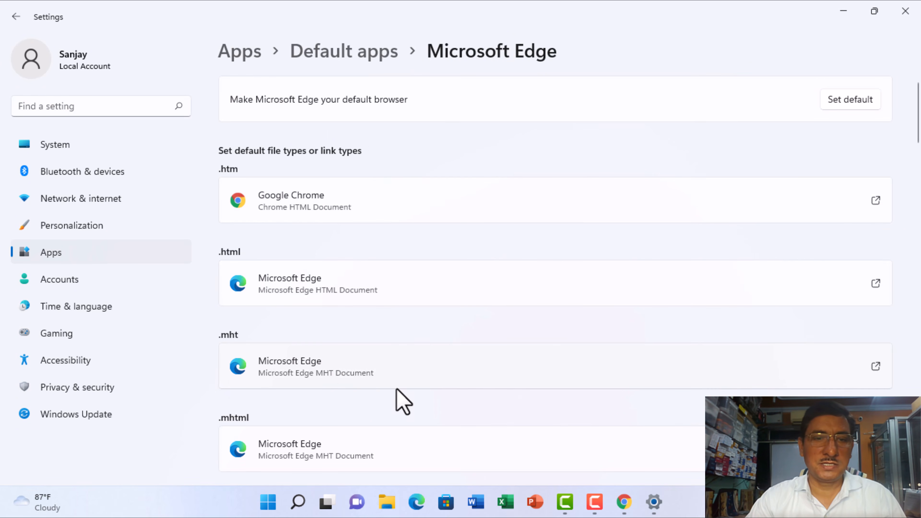
left_click(310, 368)
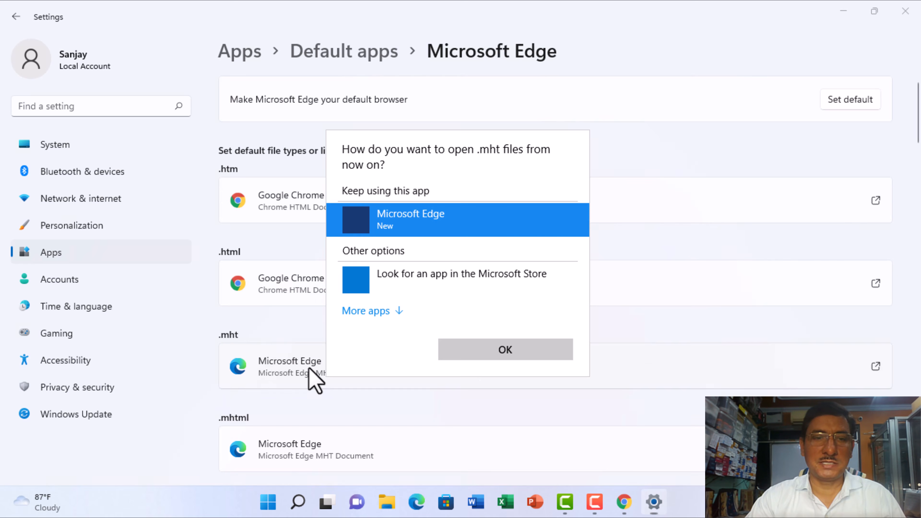
left_click(399, 310)
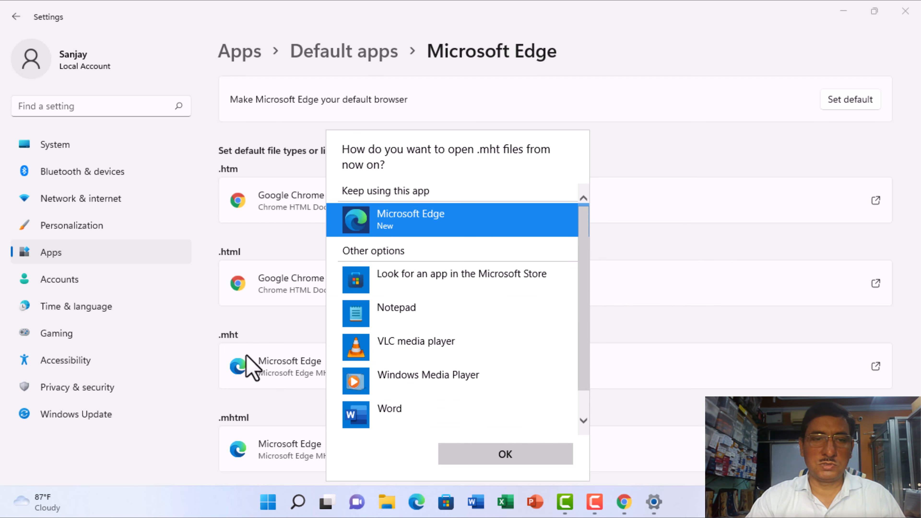
left_click(699, 315)
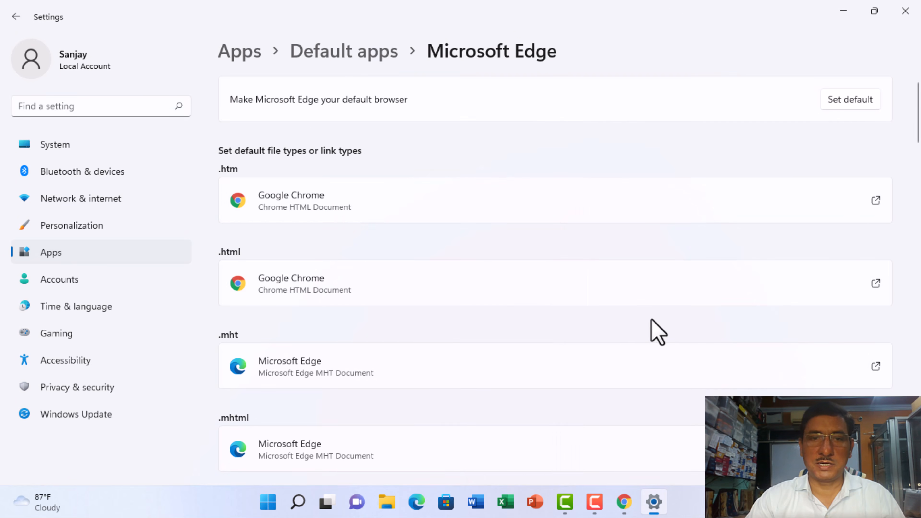
- Set Google Chrome as the default app for .shtml files
scroll(316, 381, "down", 5)
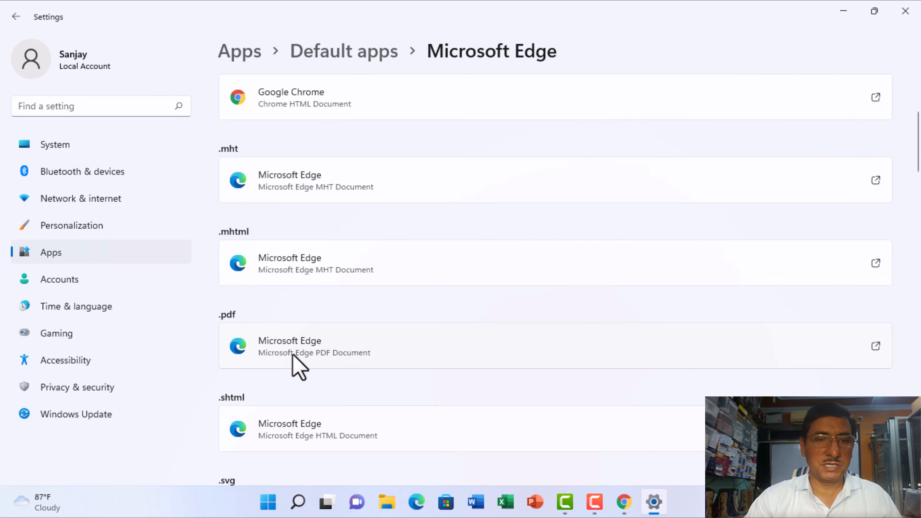
scroll(294, 357, "down", 3)
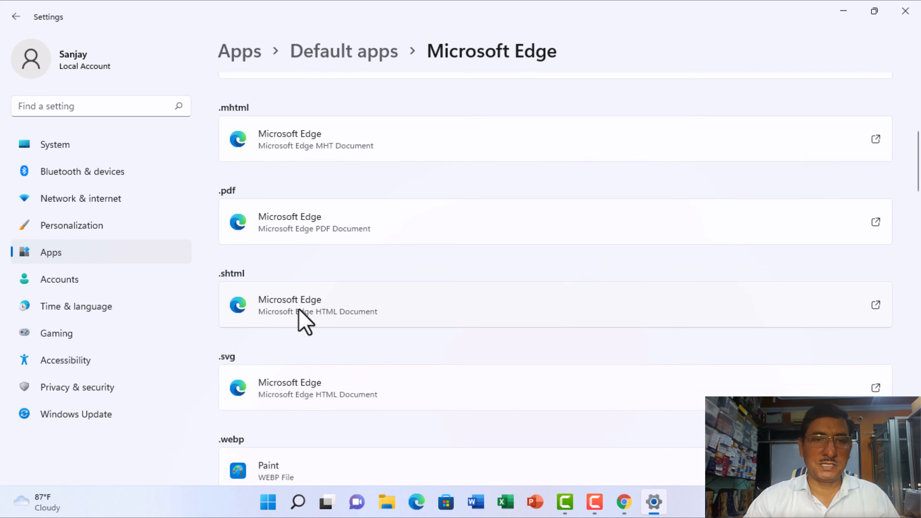
left_click(305, 321)
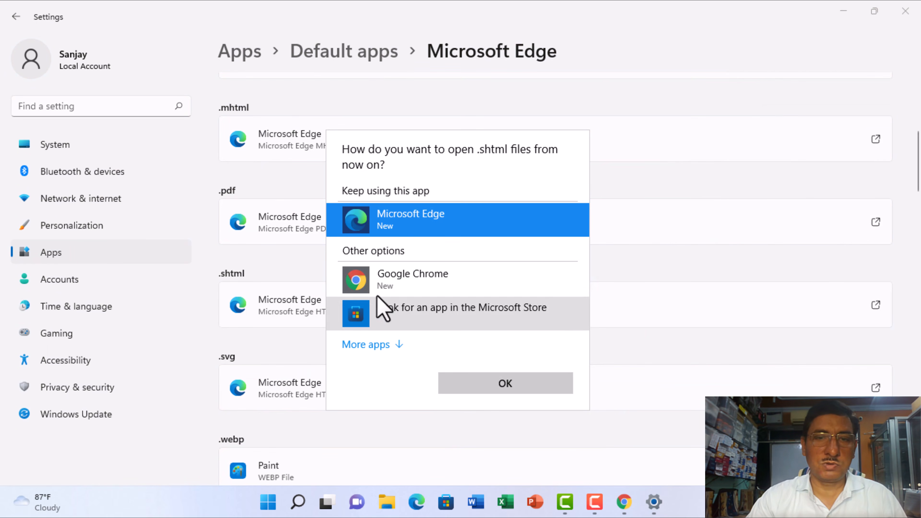
left_click(402, 288)
left_click(510, 391)
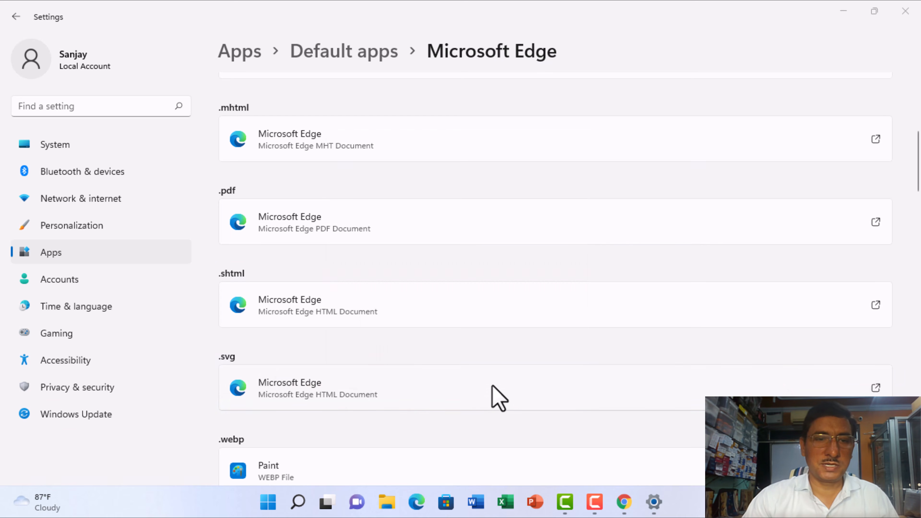
- Set Google Chrome as the default app for .svg files
scroll(344, 399, "down", 1)
scroll(340, 371, "down", 1)
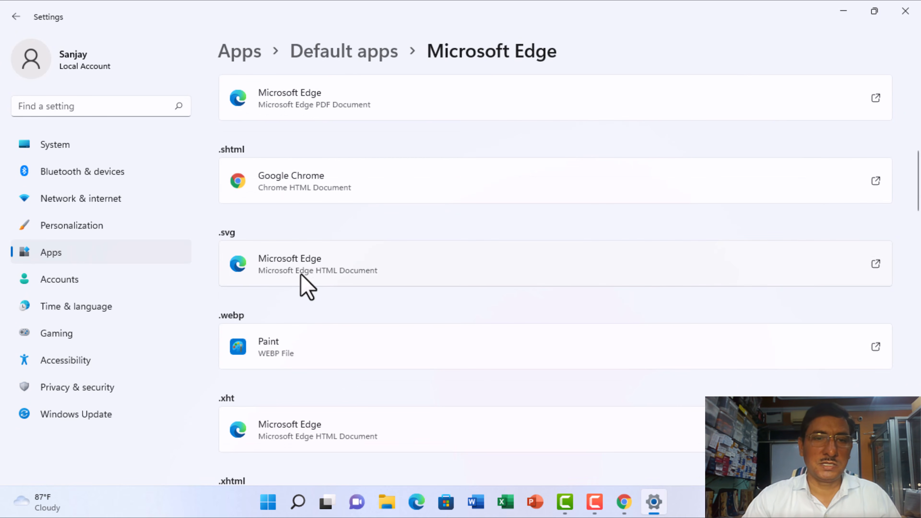
left_click(309, 267)
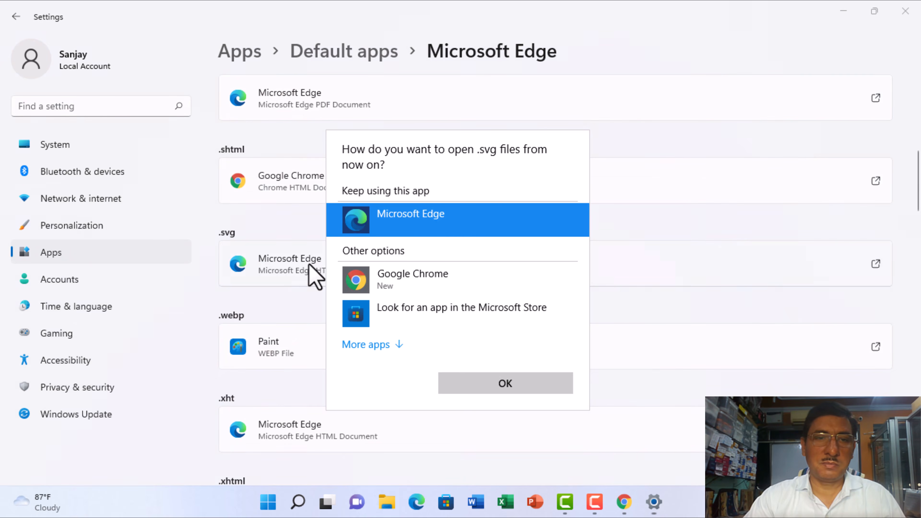
left_click(382, 286)
left_click(509, 392)
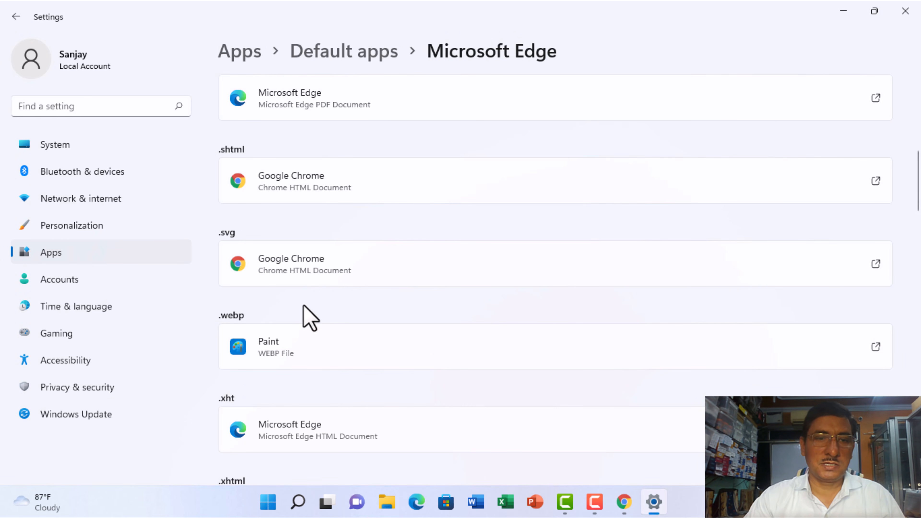
- Set Google Chrome as the default app for .xht files
scroll(328, 316, "down", 3)
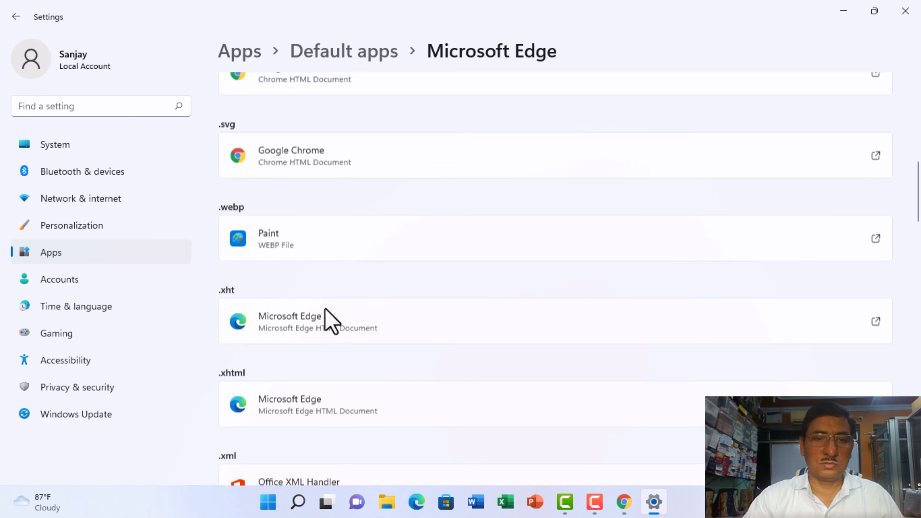
left_click(307, 315)
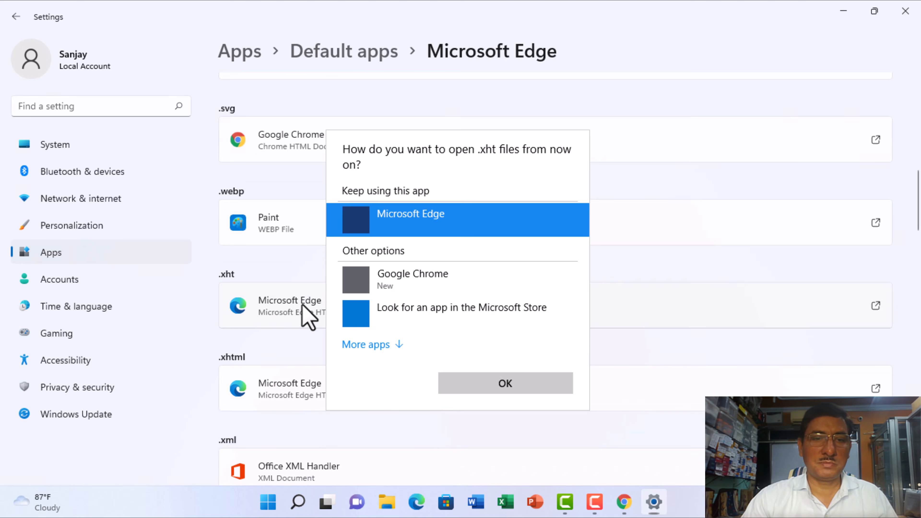
left_click(405, 289)
left_click(519, 384)
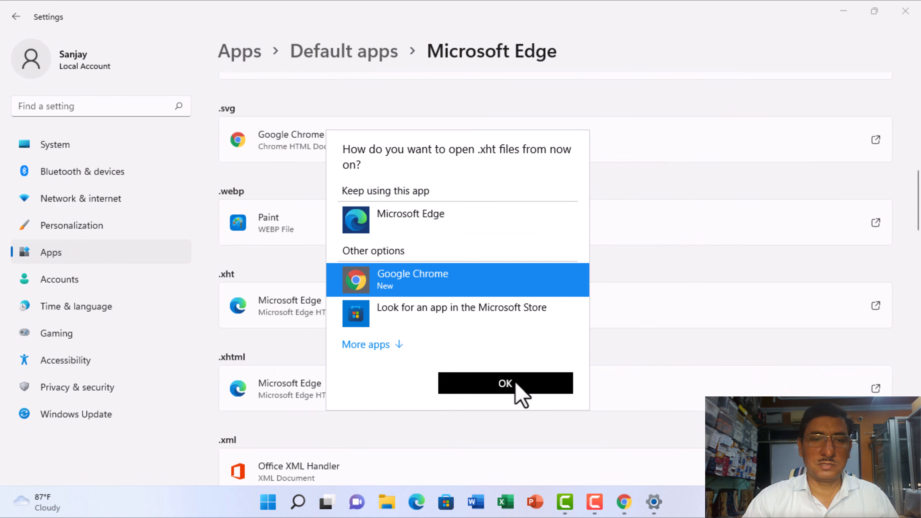
- Set Google Chrome as the default app for .xhtml files and leave the Microsoft Edge defaults page
left_click(317, 399)
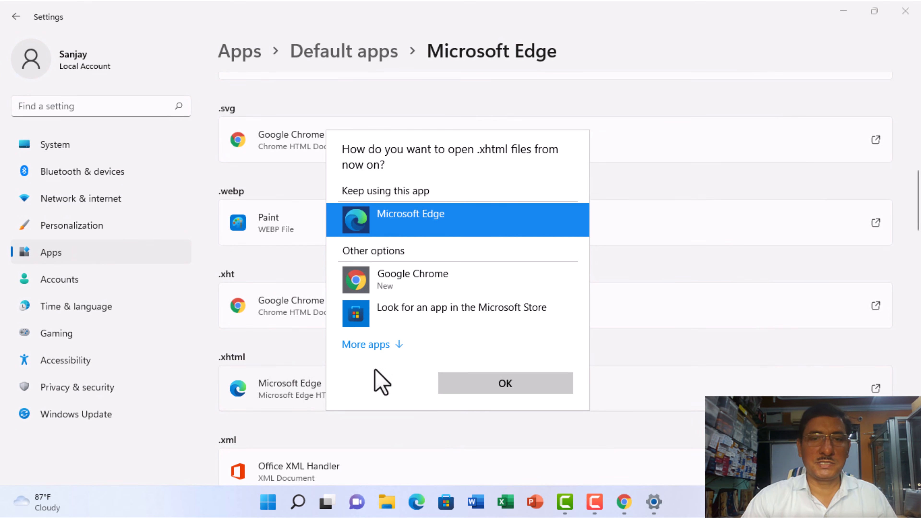
left_click(426, 291)
left_click(513, 391)
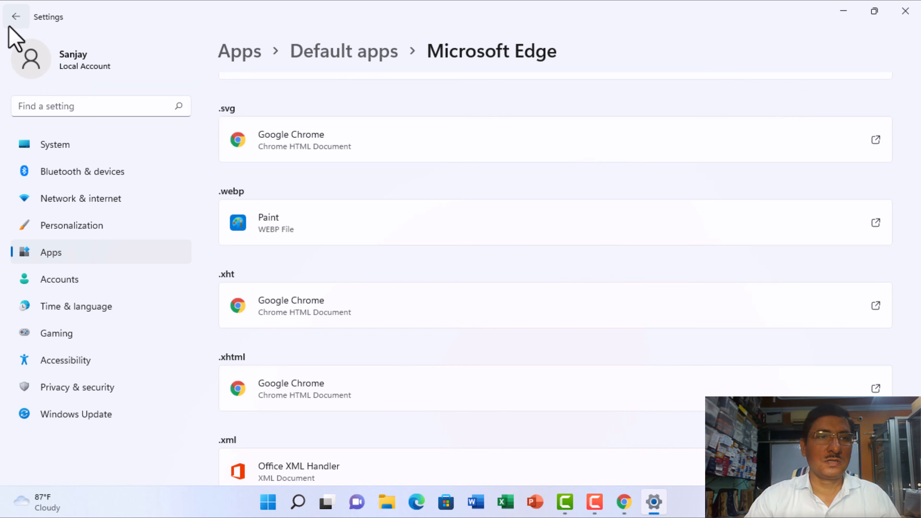
scroll(892, 94, "down", 3)
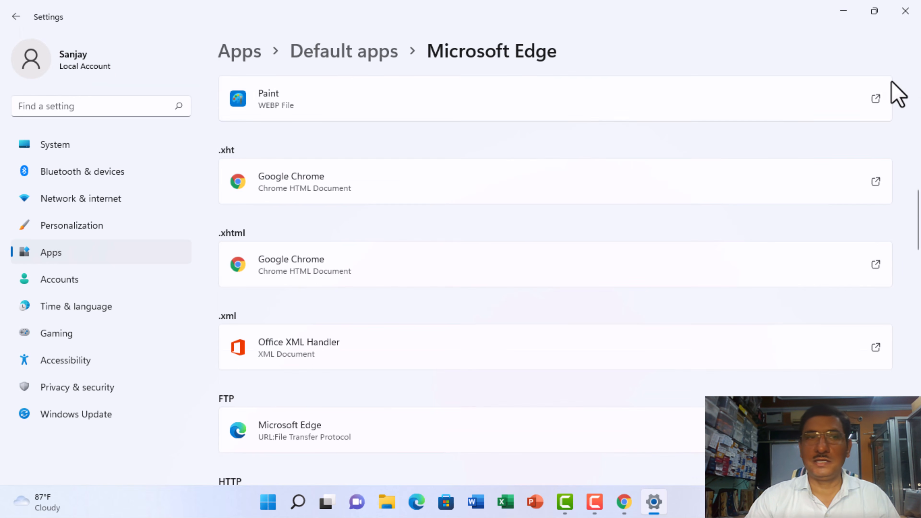
left_click(15, 17)
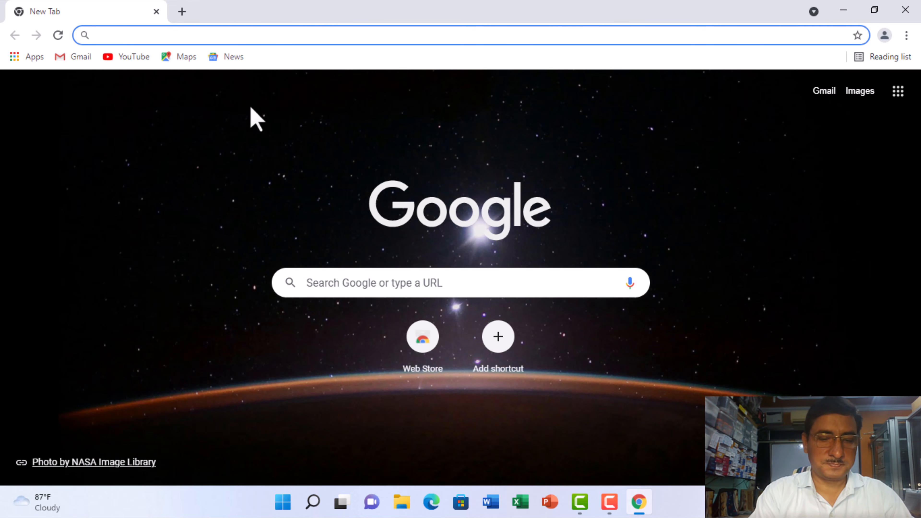
- Search Google in Chrome for "busy software download" using the suggestion offered for "Busy"
type("B")
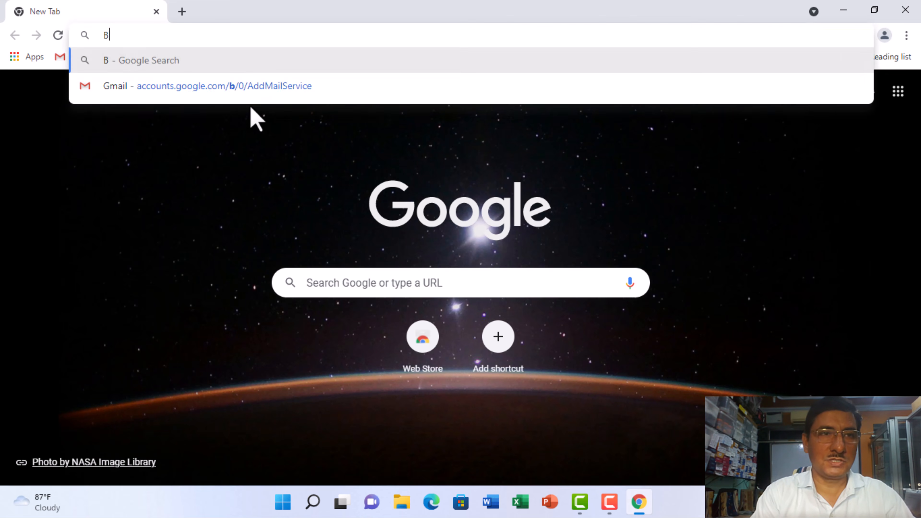
type("usy")
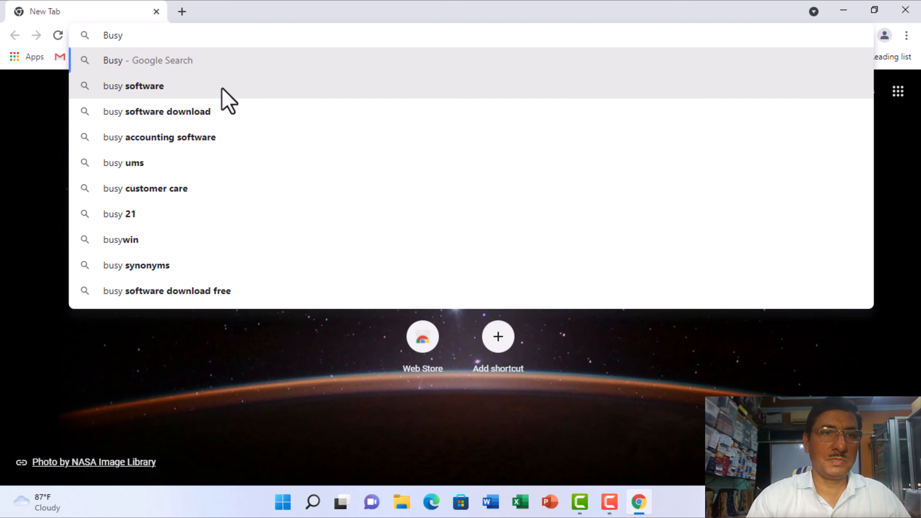
left_click(192, 115)
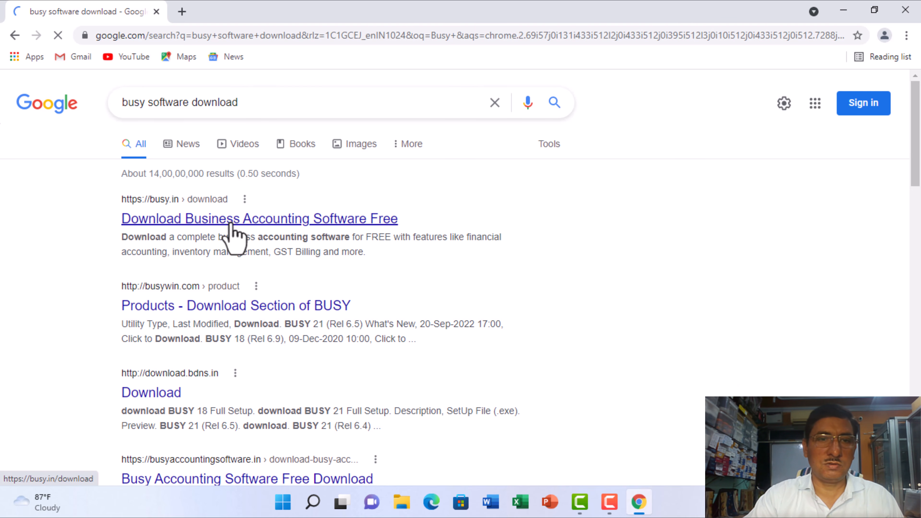
- Open the busy.in download page from the search results and download the BUSY 21 Rel 6.5 setup
left_click(231, 223)
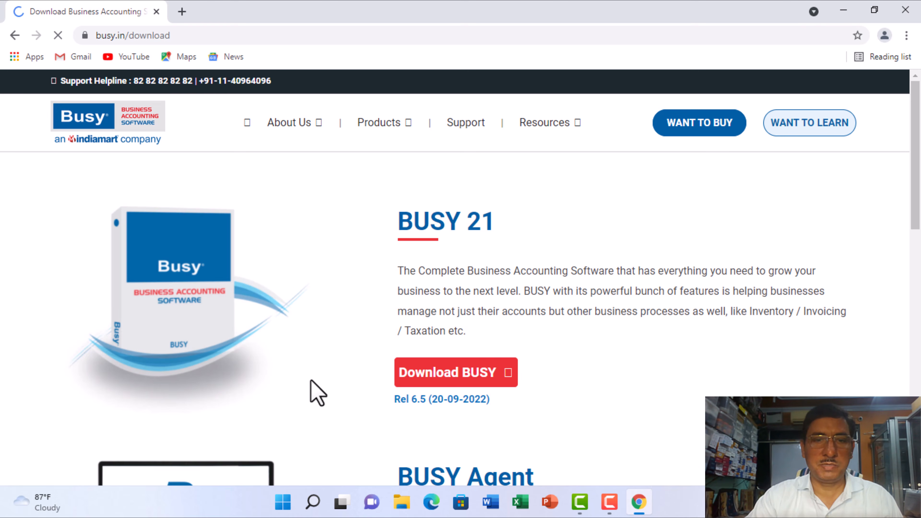
scroll(328, 290, "down", 5)
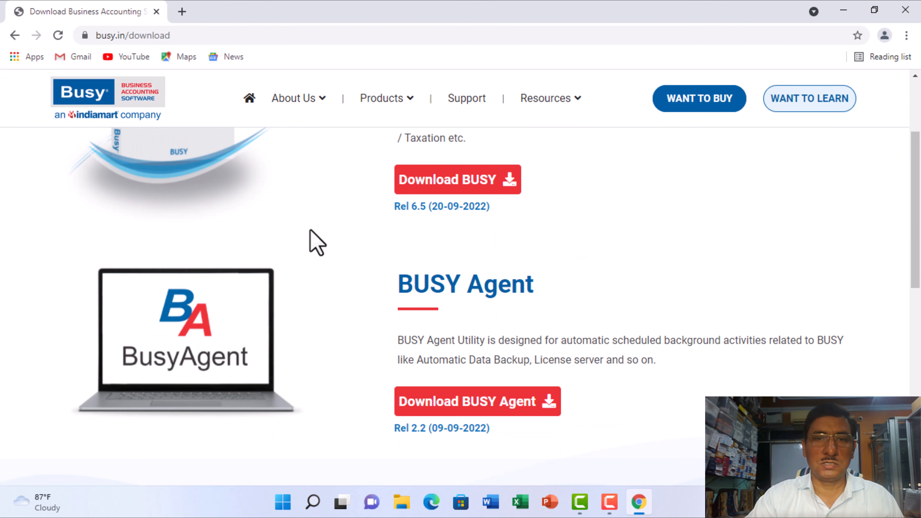
scroll(350, 224, "down", 5)
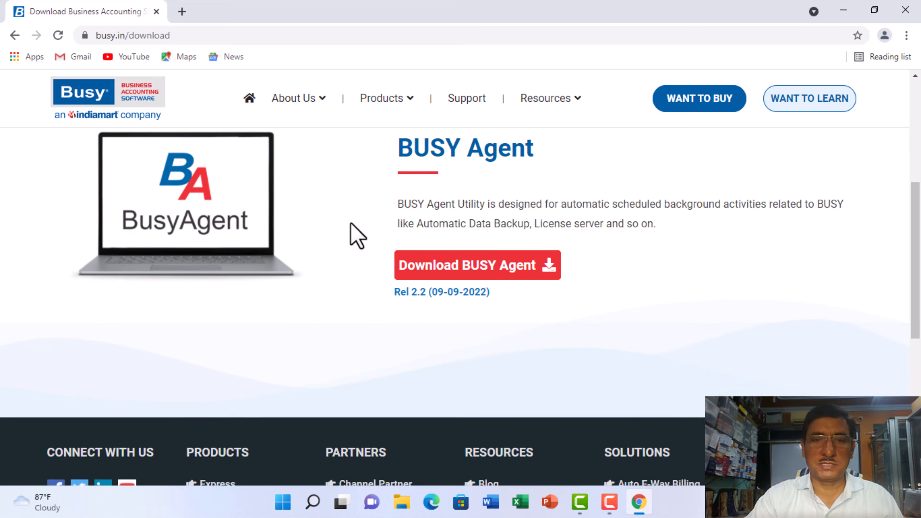
scroll(351, 224, "up", 7)
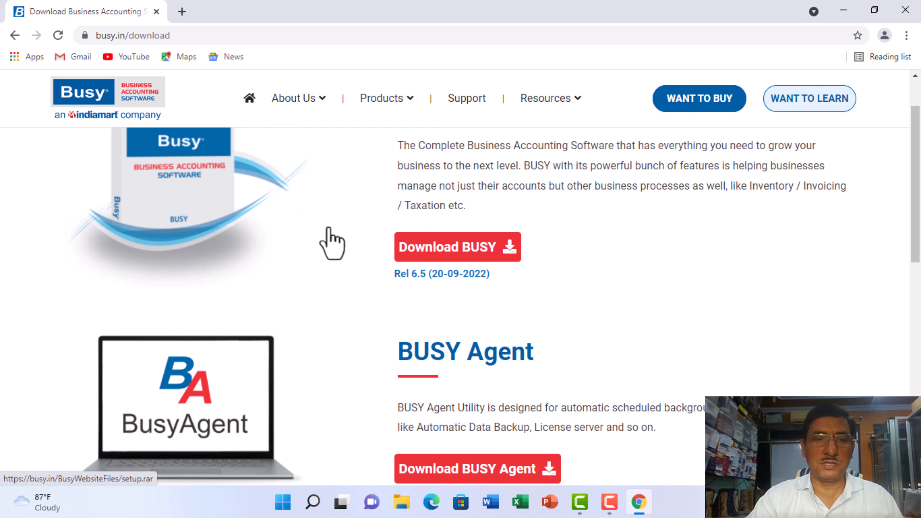
scroll(321, 241, "up", 3)
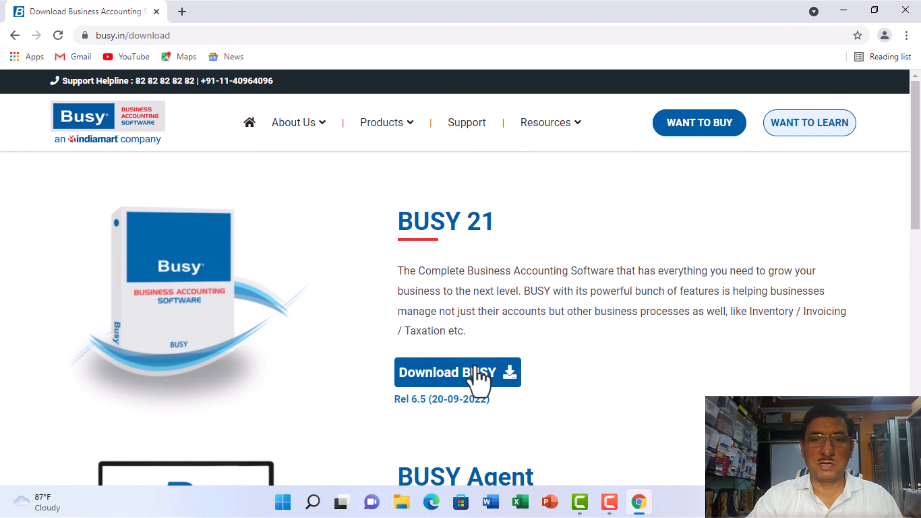
left_click(507, 377)
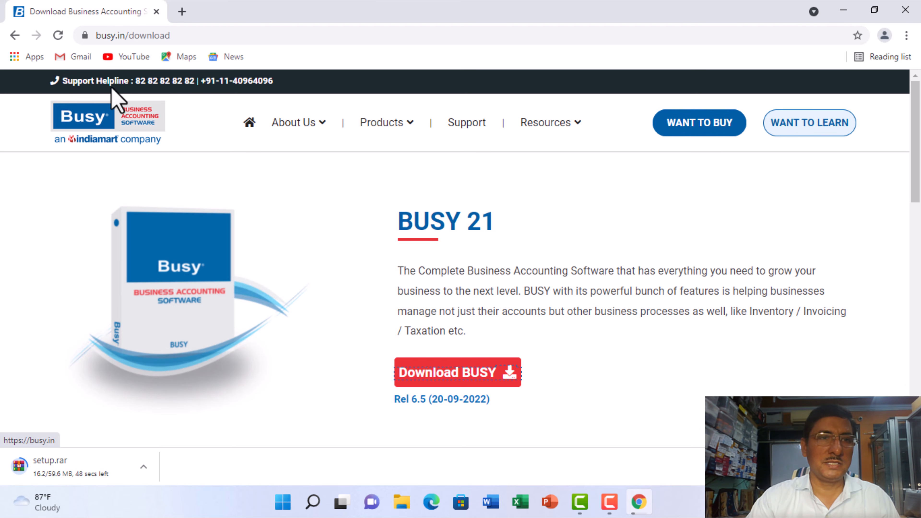
- Check the Downloads folder in File Explorer for the BUSY setup file being downloaded
left_click(843, 11)
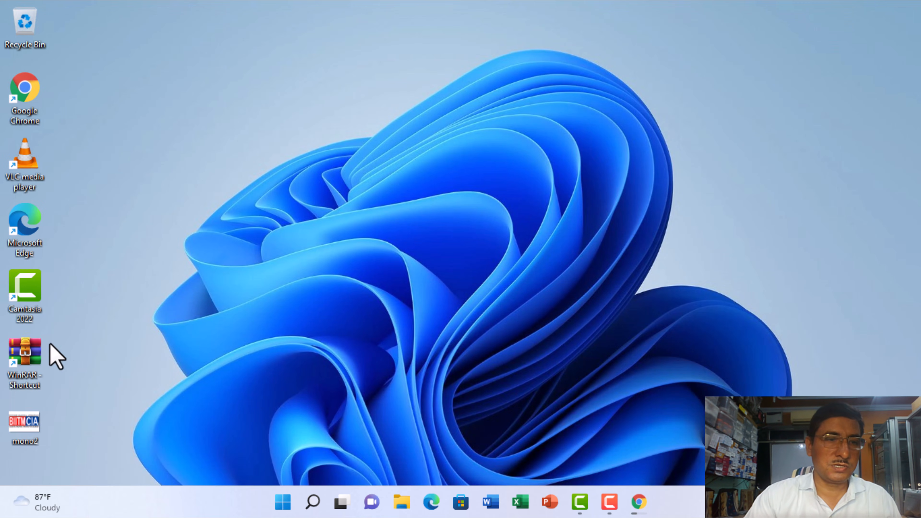
left_click(401, 504)
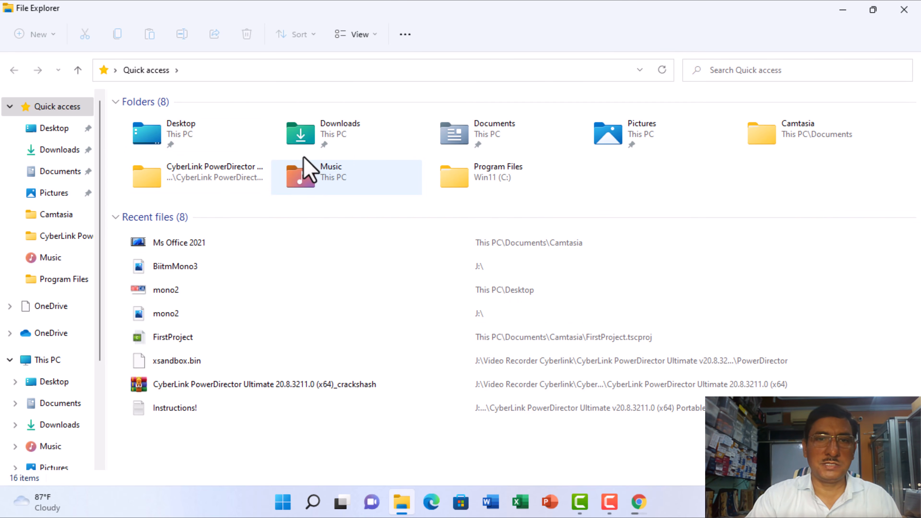
left_click(305, 138)
double_click(305, 139)
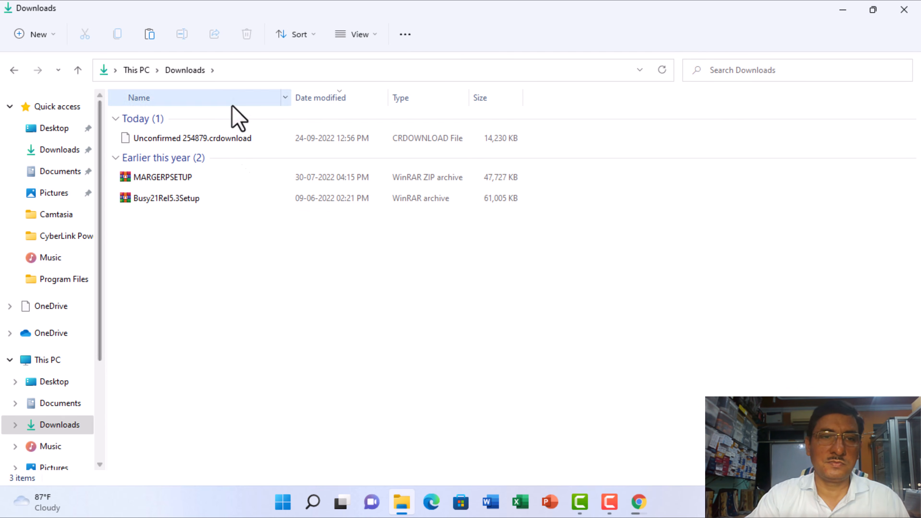
left_click(842, 12)
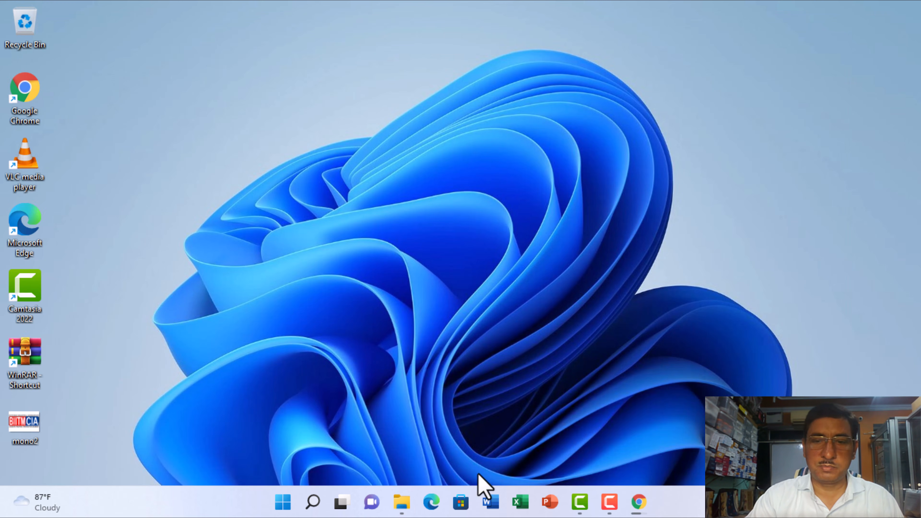
- Return to Chrome and show the downloaded setup.rar file in its folder
left_click(638, 502)
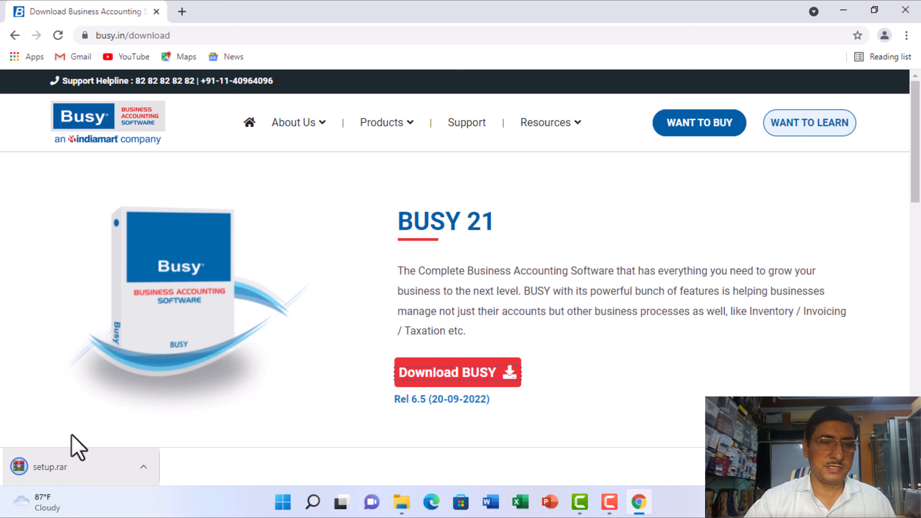
left_click(63, 468)
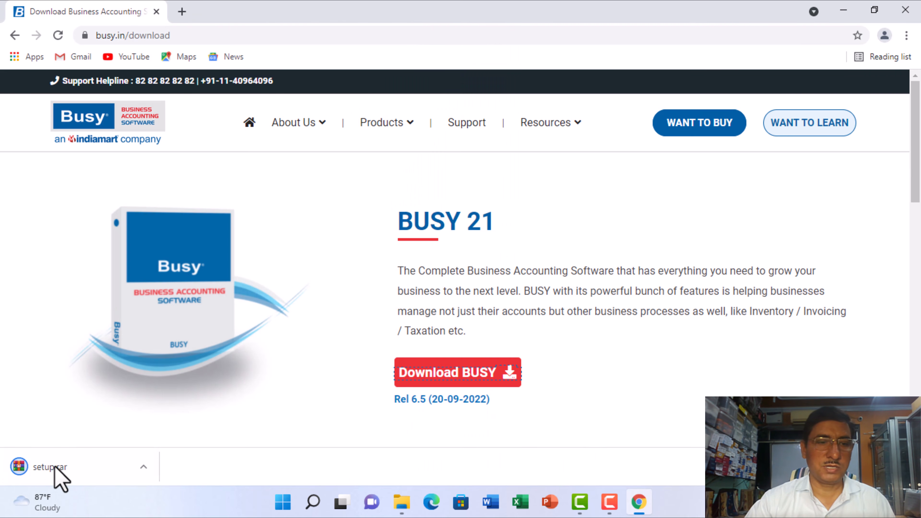
right_click(55, 467)
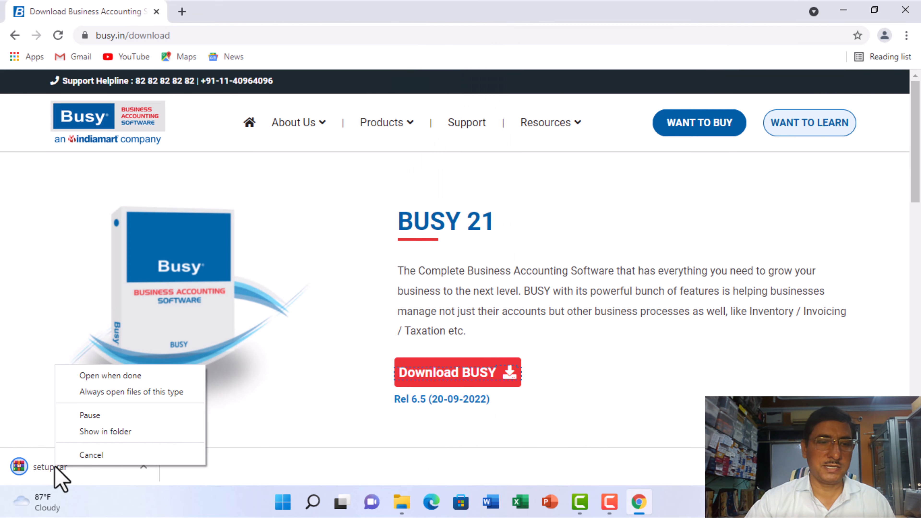
left_click(119, 433)
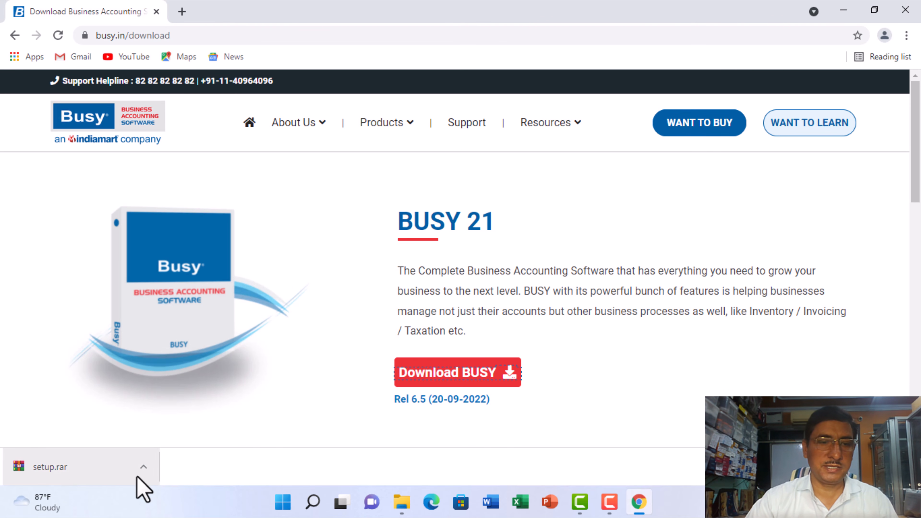
left_click(144, 468)
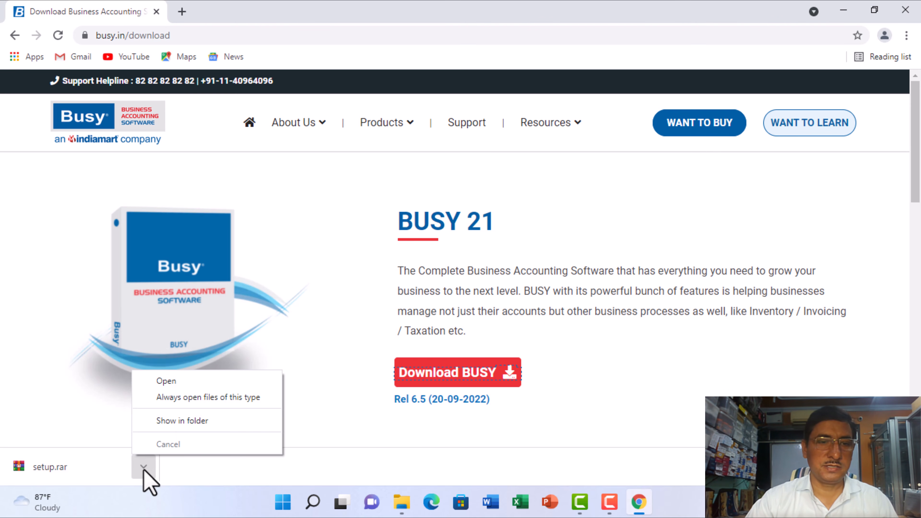
left_click(180, 422)
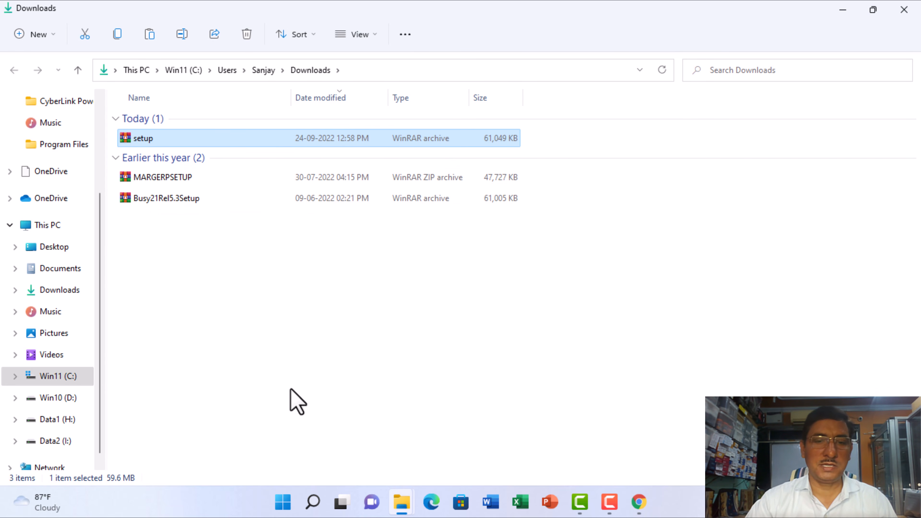
- Rename the downloaded setup archive in the Downloads folder as Busy21Rel6.5Setup
left_click(639, 502)
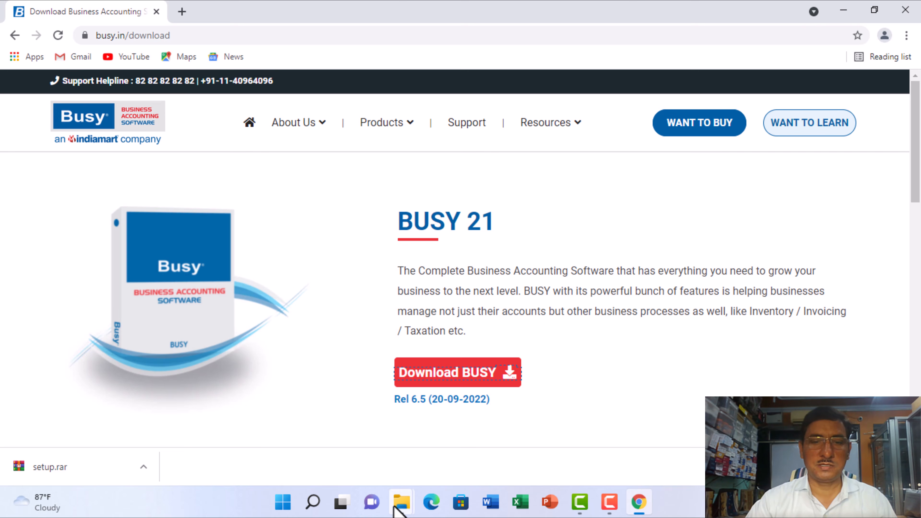
left_click(401, 502)
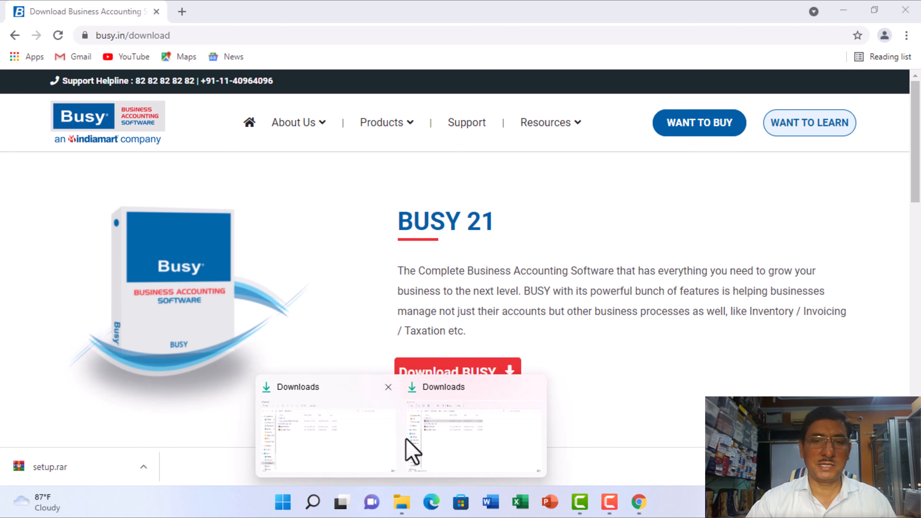
left_click(450, 439)
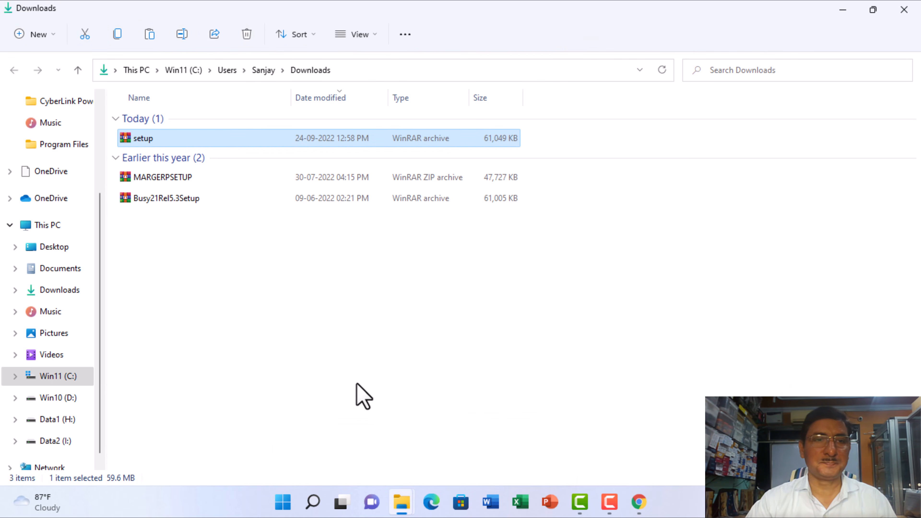
right_click(138, 139)
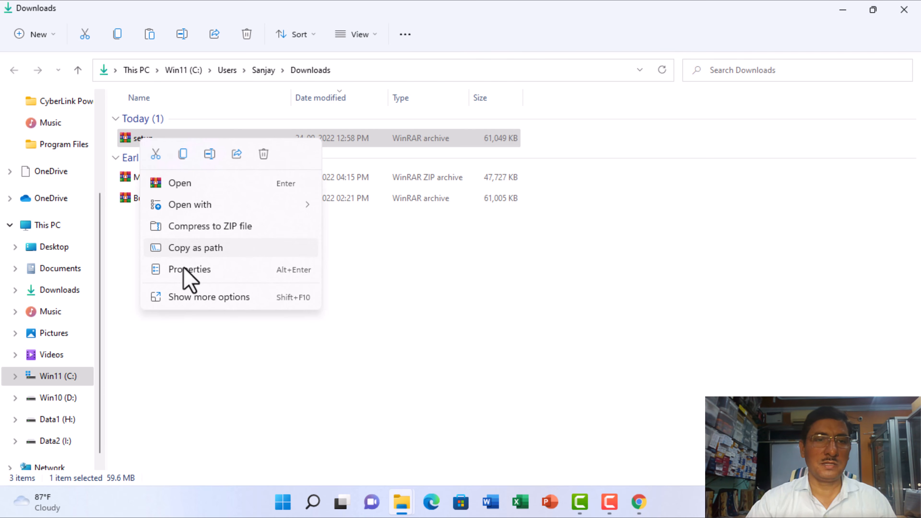
left_click(209, 154)
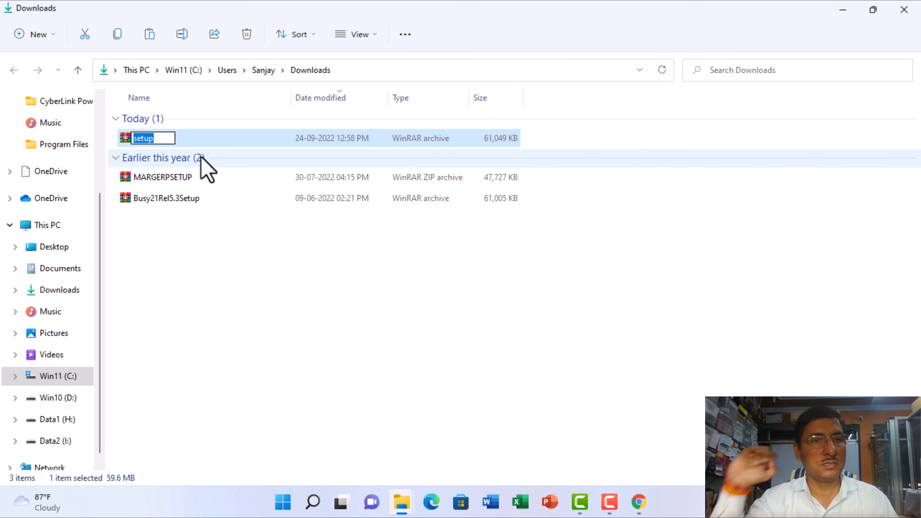
type("Busy21Rel6.5S")
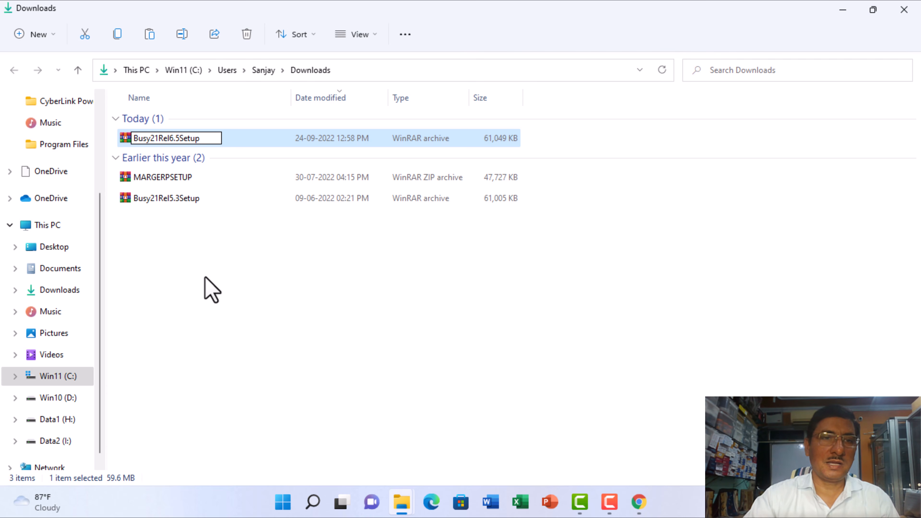
left_click(204, 289)
left_click(211, 305)
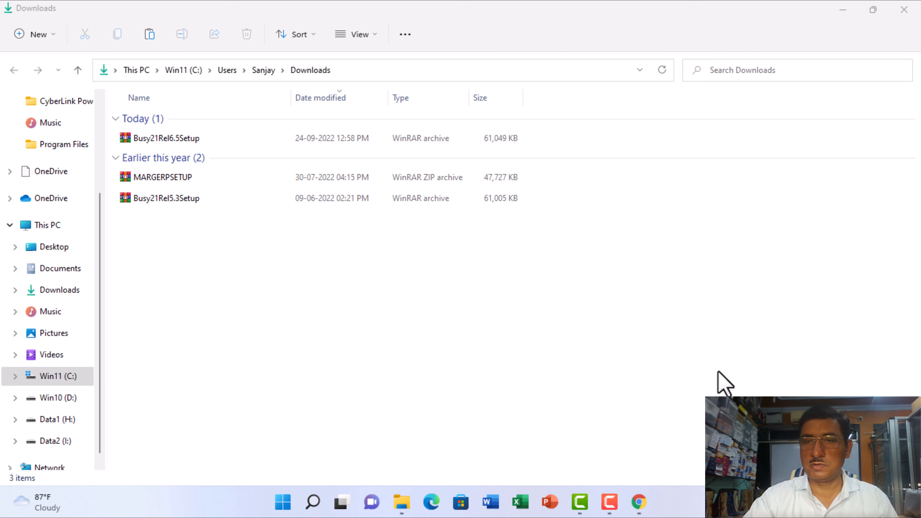
- Switch to Windows Settings, turn off Wi-Fi under Network & internet, and return to the Downloads folder
key("super+i")
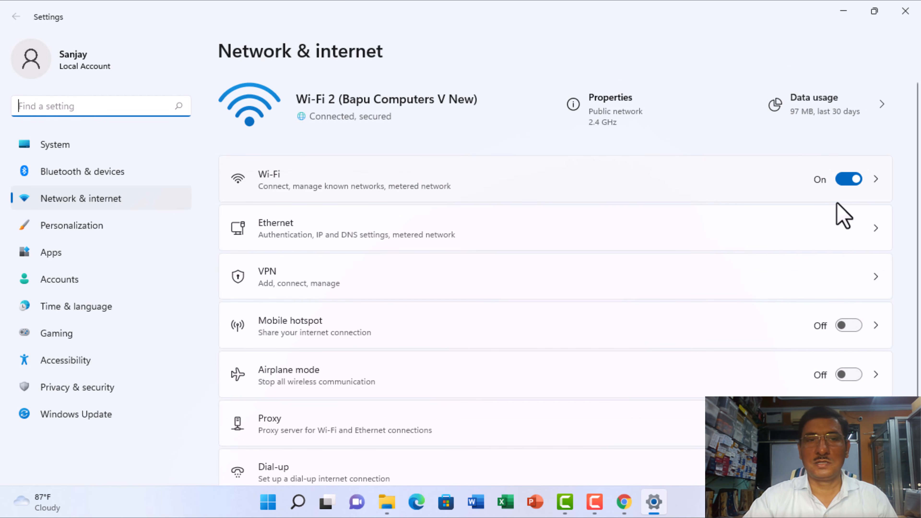
left_click(845, 179)
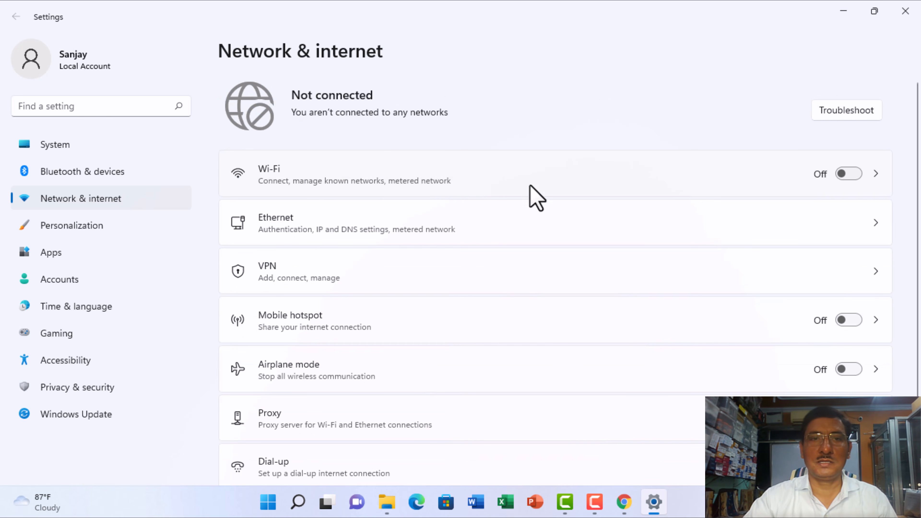
left_click(841, 12)
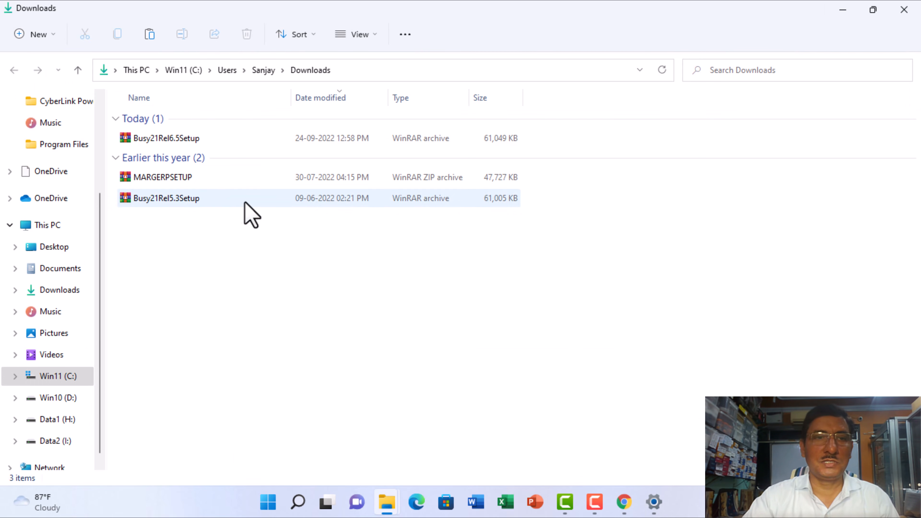
left_click(152, 140)
right_click(153, 142)
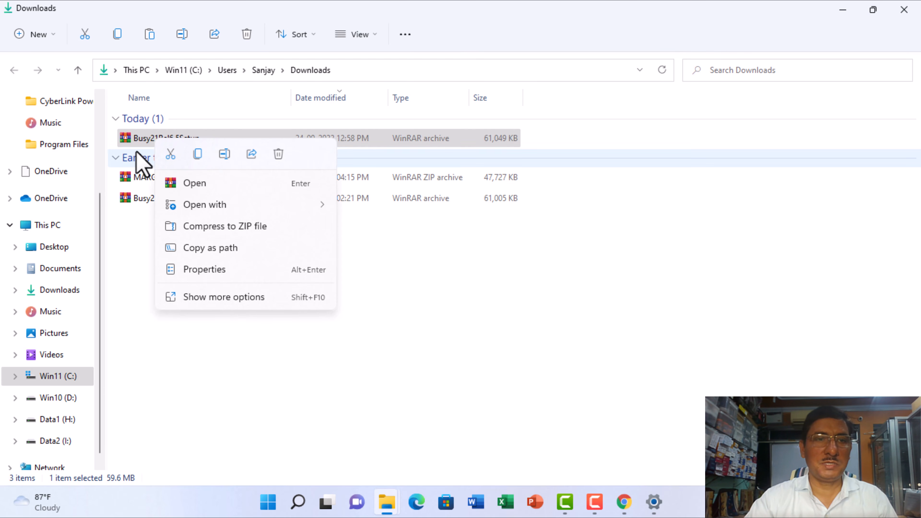
left_click(134, 140)
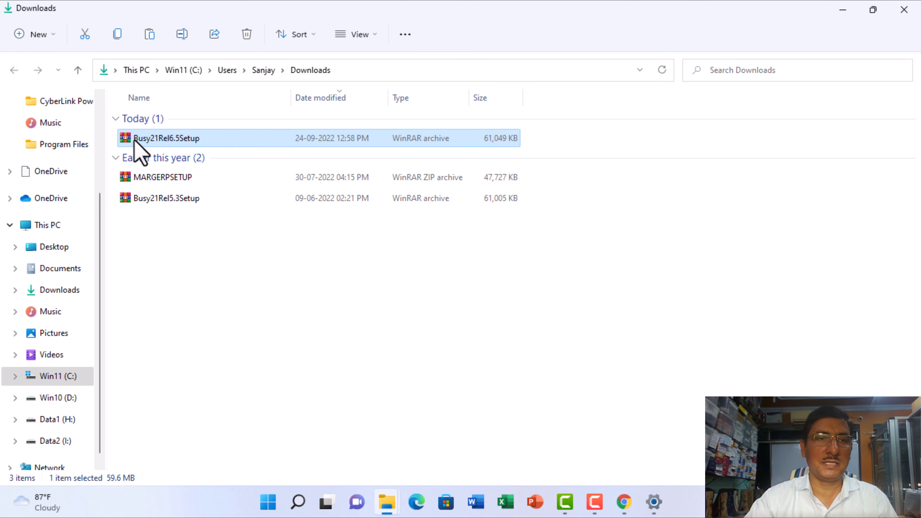
double_click(135, 144)
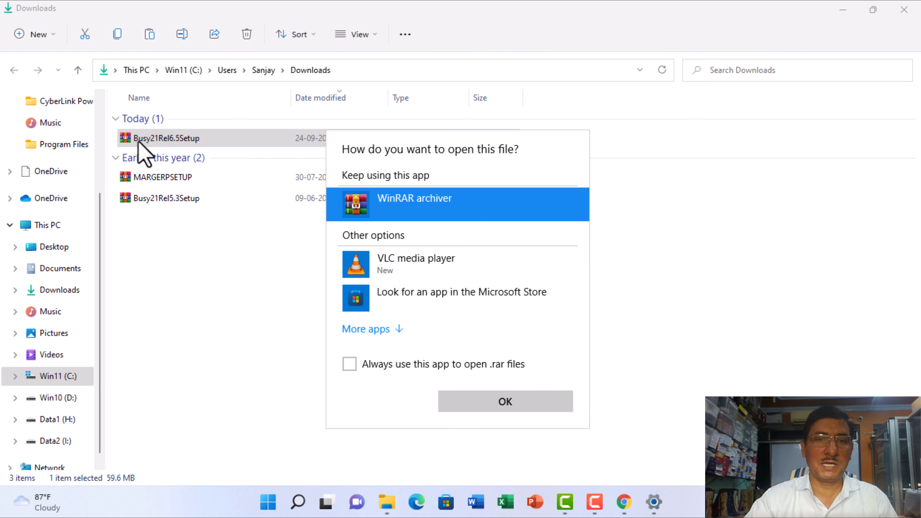
left_click(392, 205)
left_click(508, 405)
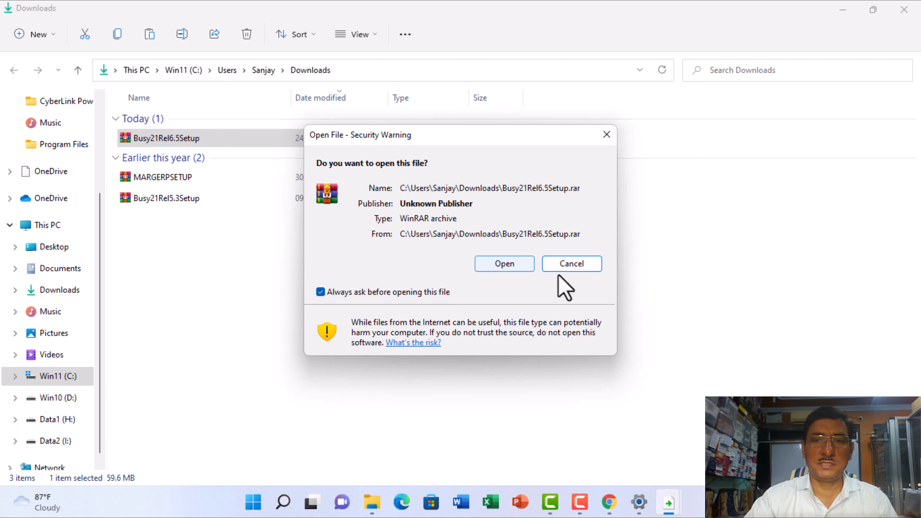
left_click(567, 265)
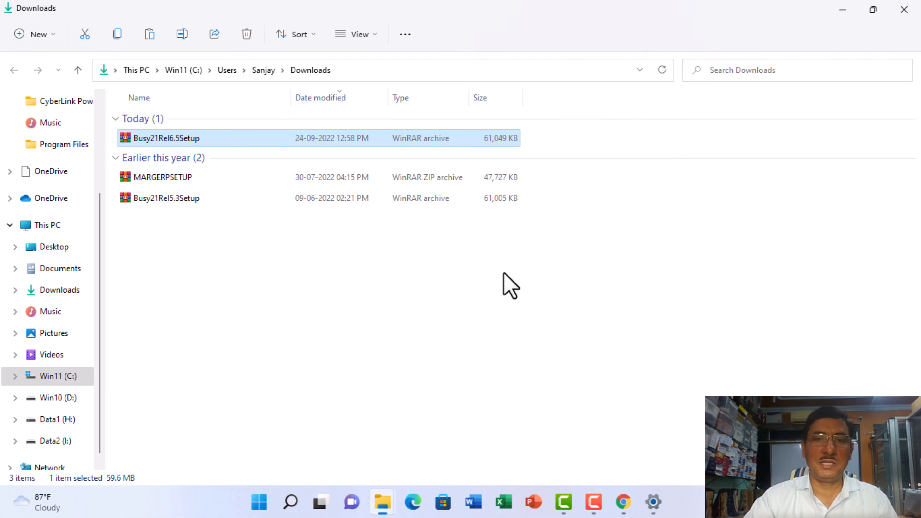
right_click(154, 139)
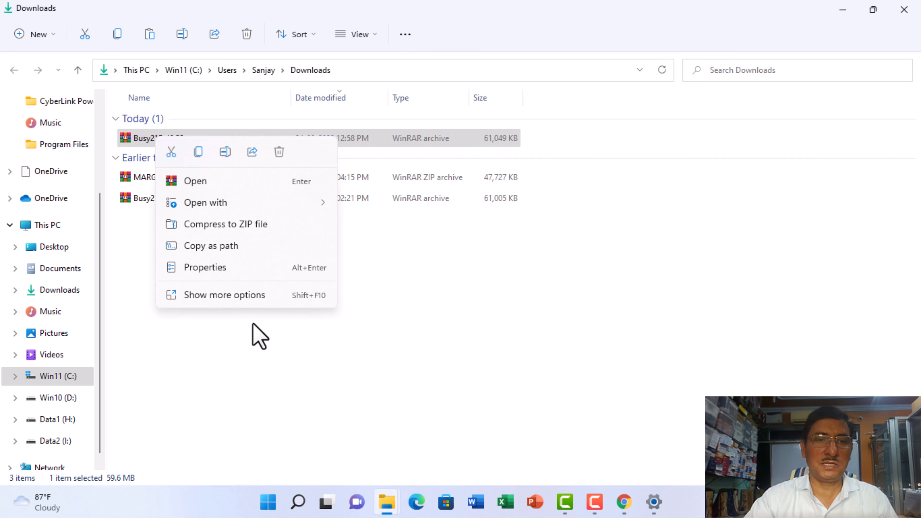
left_click(255, 297)
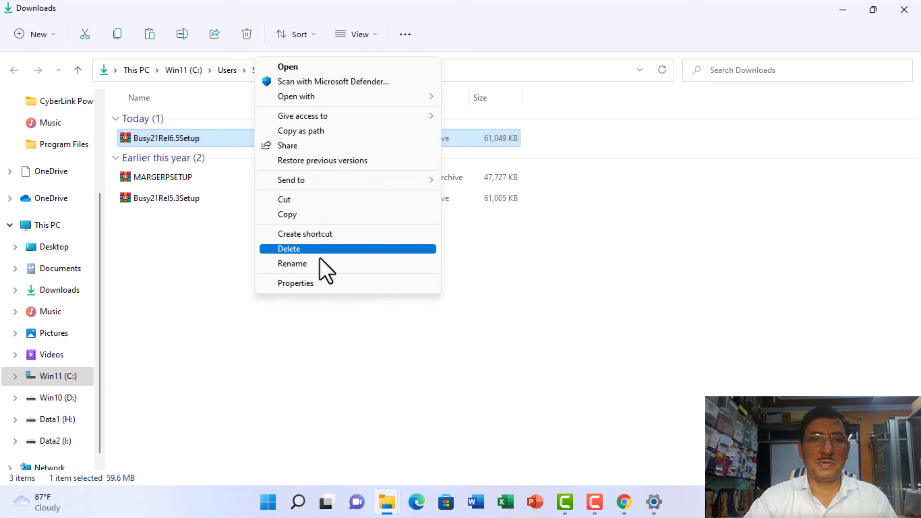
mouse_move(314, 97)
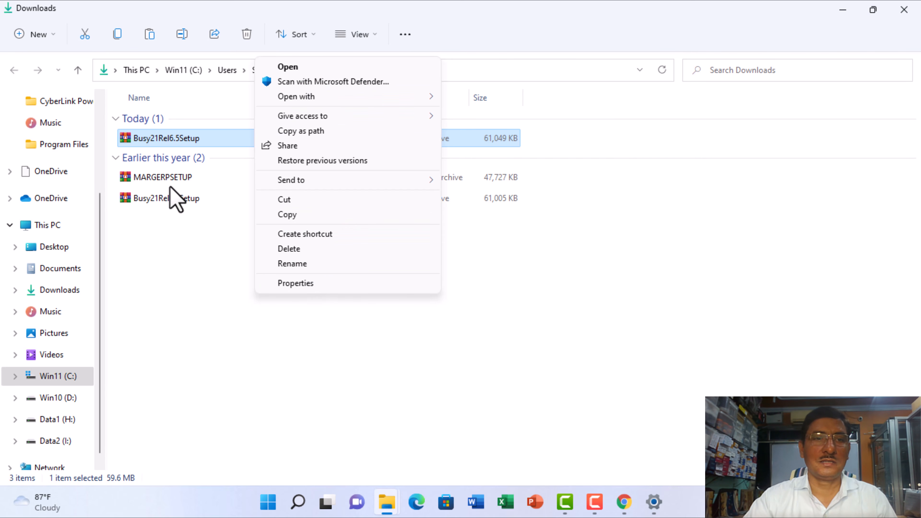
left_click(153, 139)
- Open the Busy21Rel6.5Setup archive in the Downloads folder with WinRAR archiver, allowing it past the security warning
right_click(154, 143)
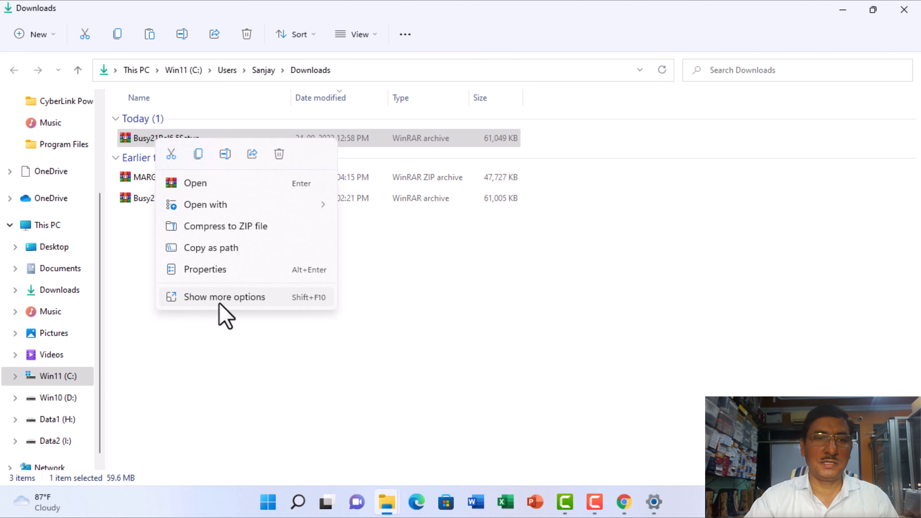
left_click(249, 298)
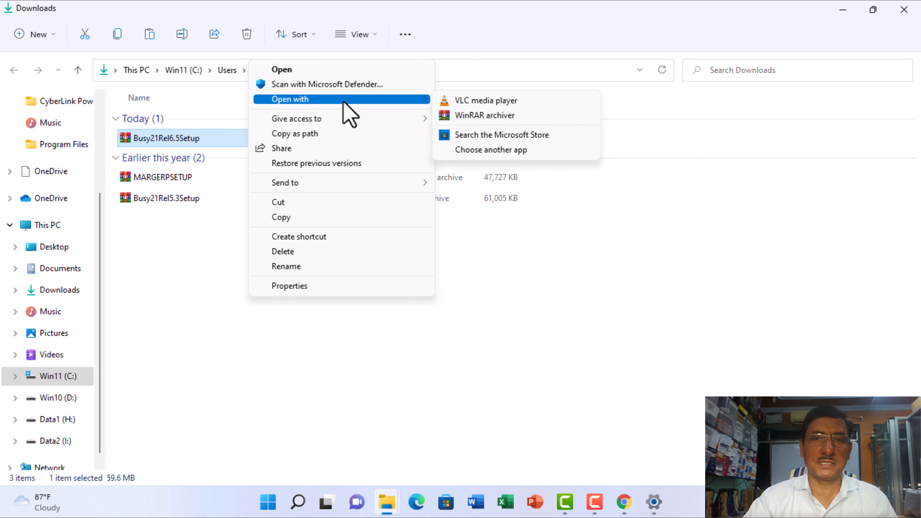
left_click(484, 115)
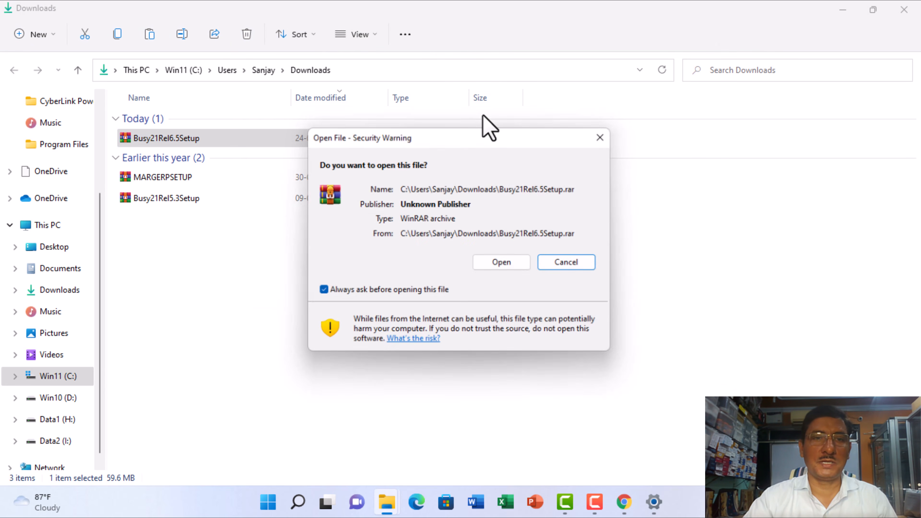
left_click(505, 264)
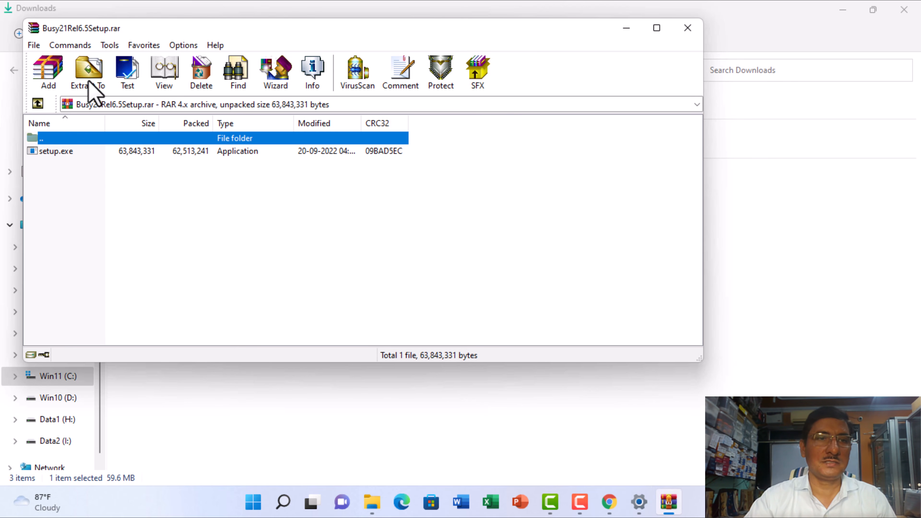
- Extract the archive into the proposed Busy21Rel6.5Setup folder inside Downloads, and close WinRAR
left_click(92, 88)
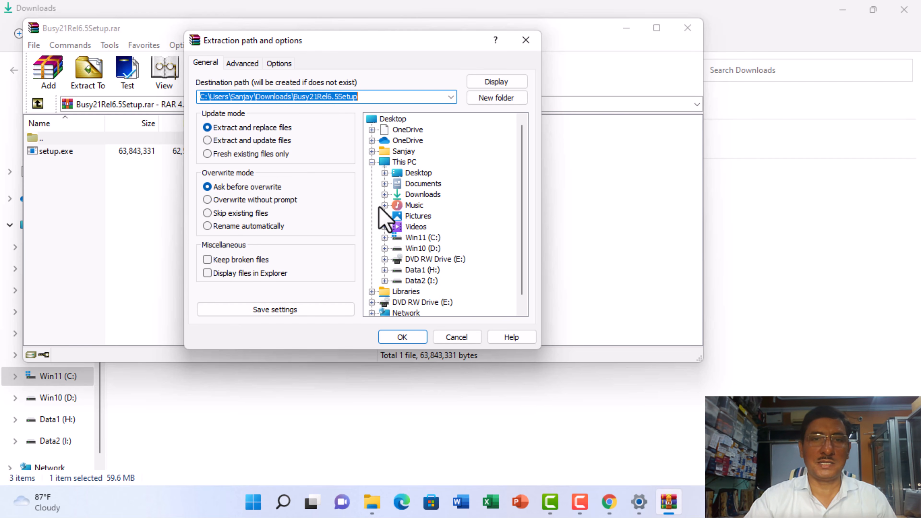
left_click(402, 339)
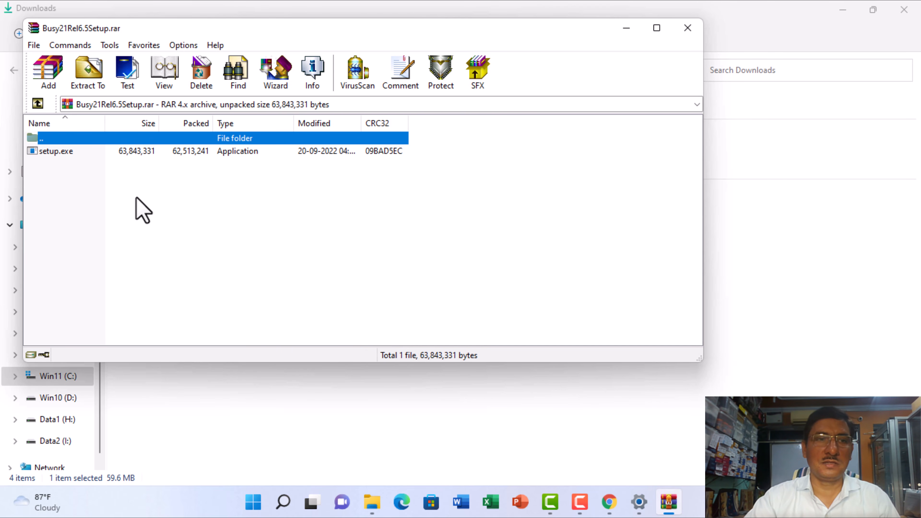
left_click(56, 152)
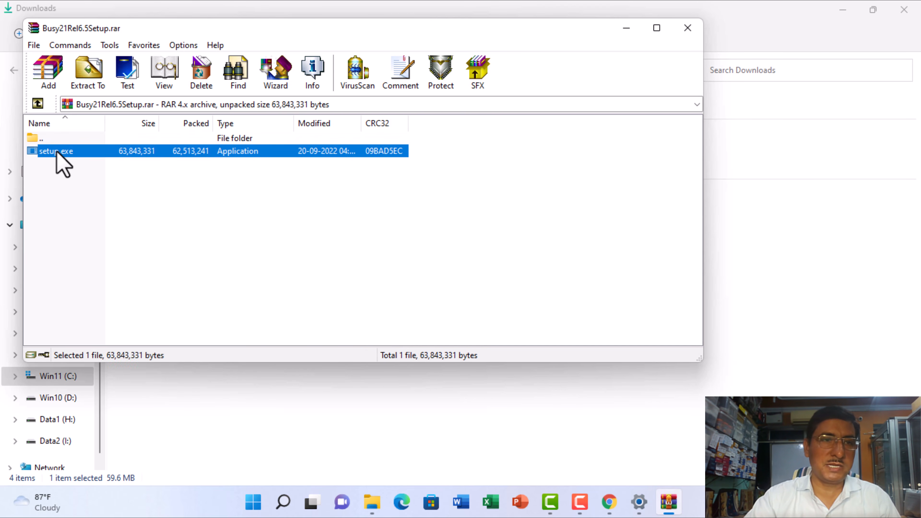
left_click(688, 29)
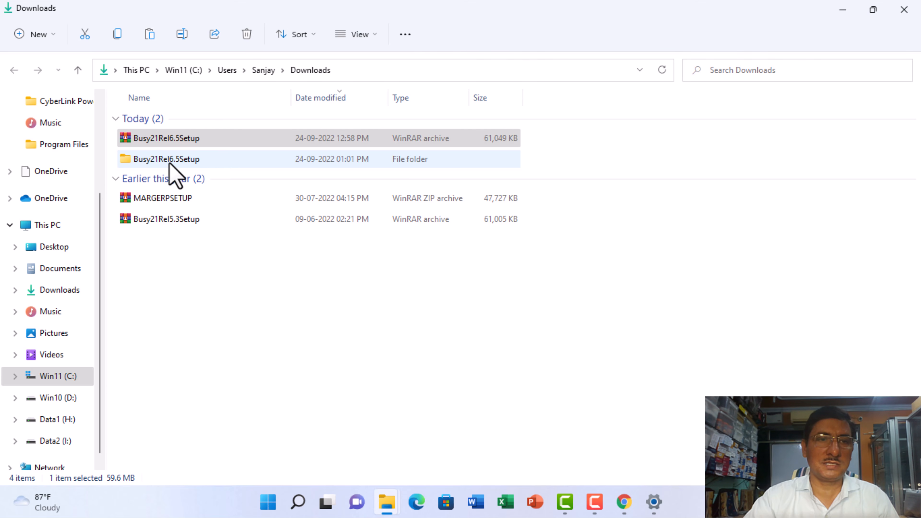
- Open the extracted Busy21Rel6.5Setup folder and run the setup application in it
left_click(145, 143)
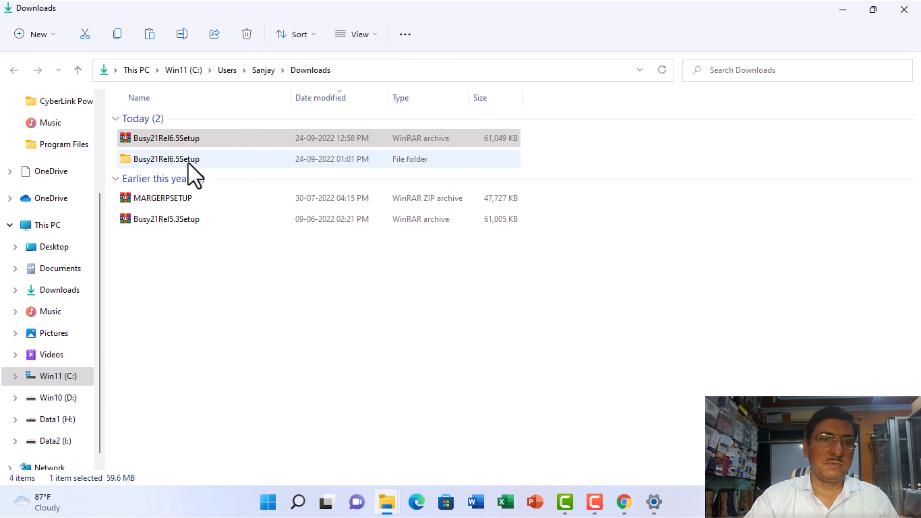
double_click(171, 159)
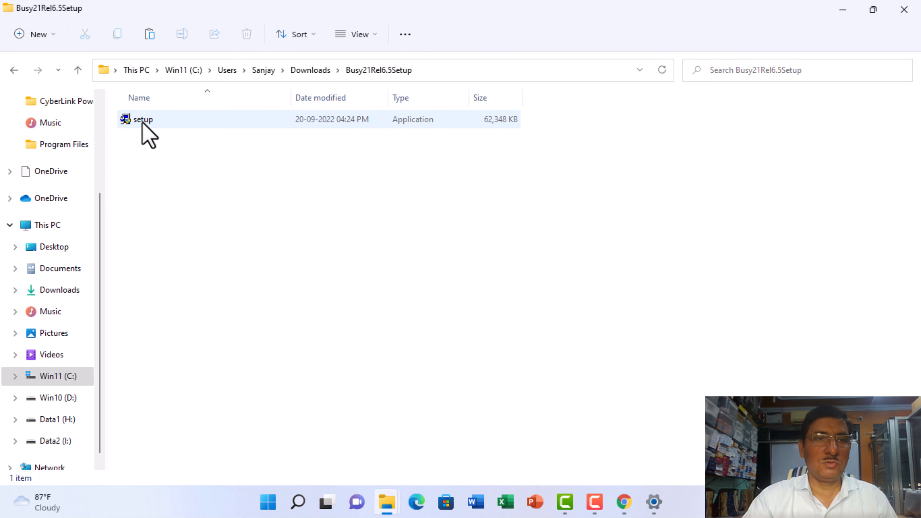
double_click(141, 122)
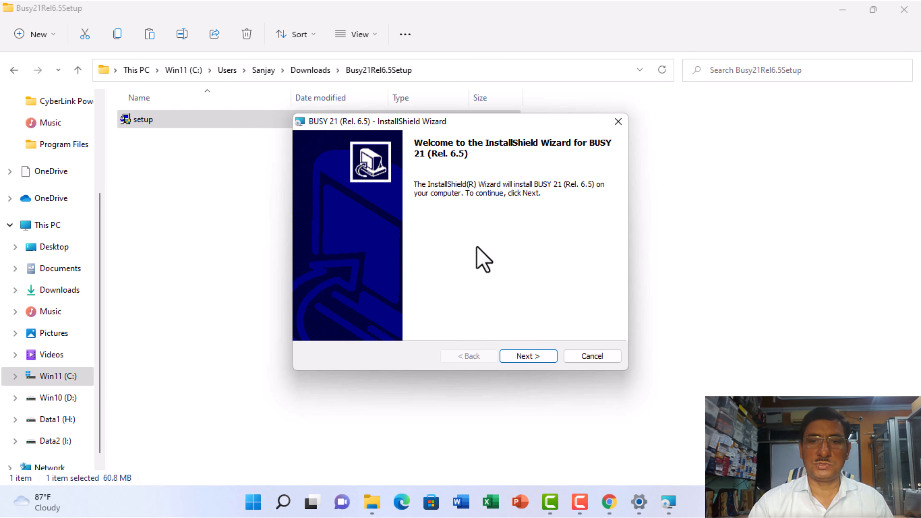
- Accept the license agreement, install BUSY 21 (Rel. 6.5) to C:\BusyWin\, and finish the wizard
left_click(528, 352)
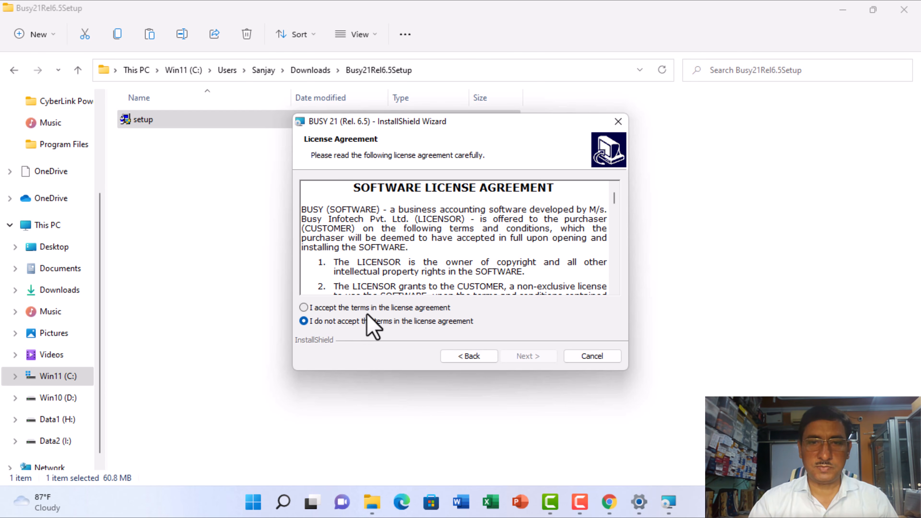
left_click(307, 310)
left_click(524, 356)
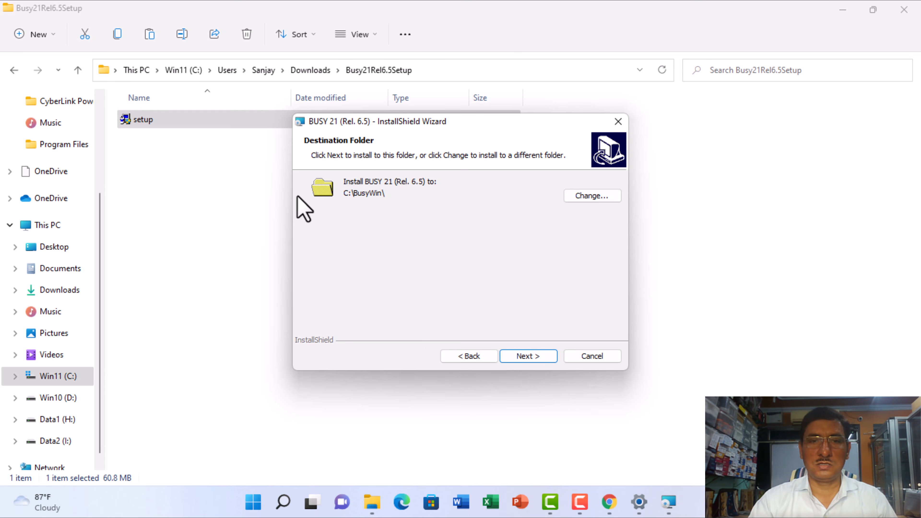
left_click(530, 357)
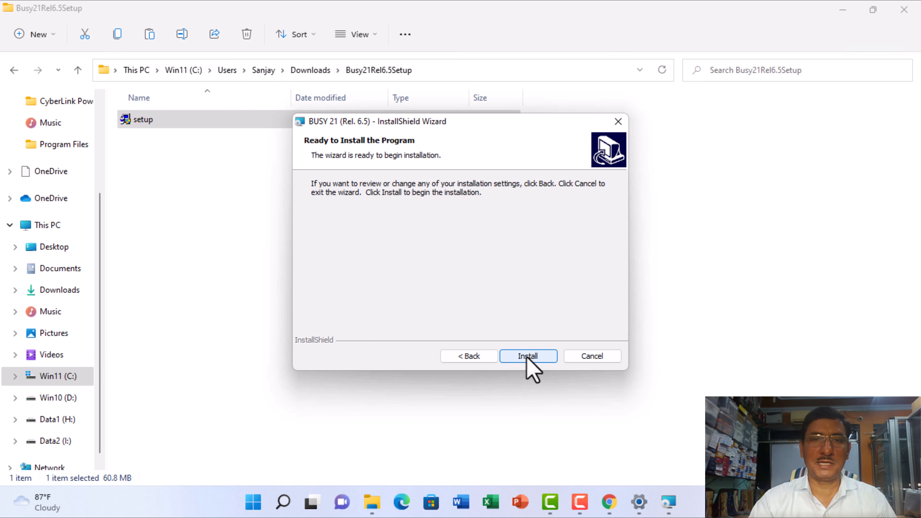
left_click(528, 357)
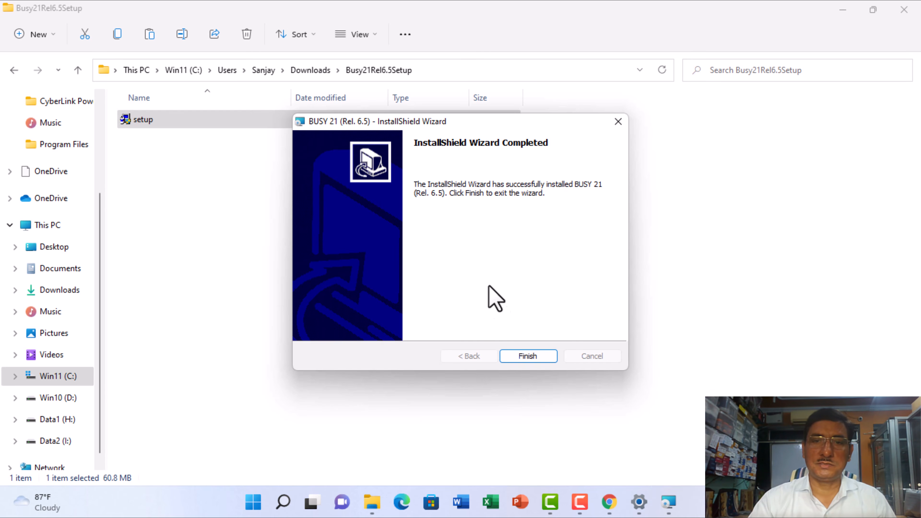
left_click(528, 357)
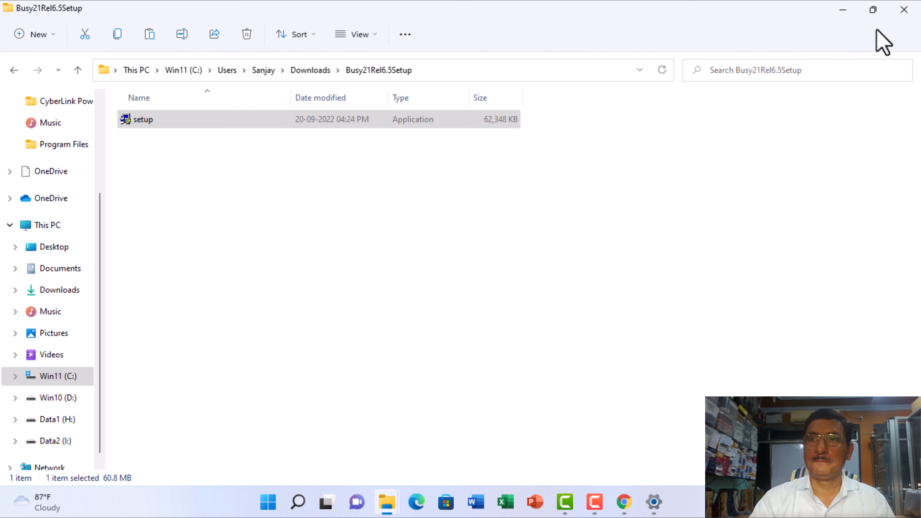
- Close the File Explorer, Chrome and Windows Settings windows to return to the desktop
left_click(903, 11)
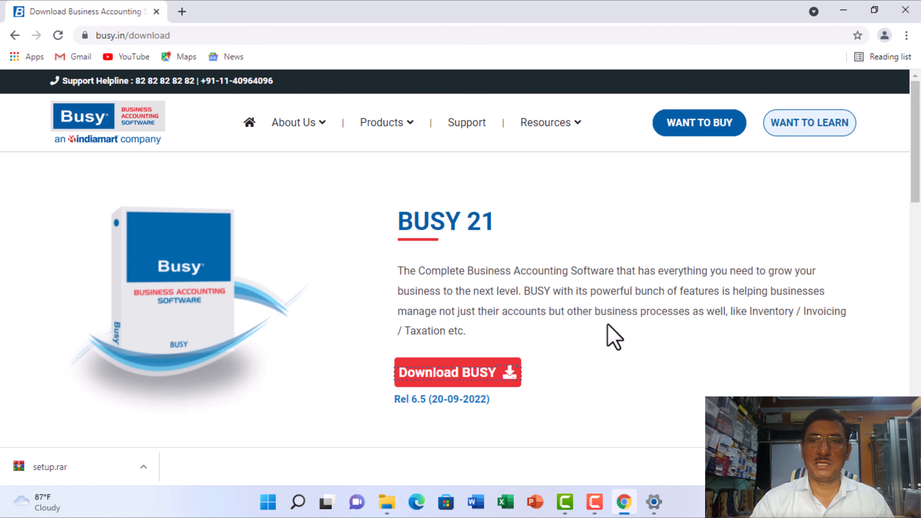
left_click(442, 382)
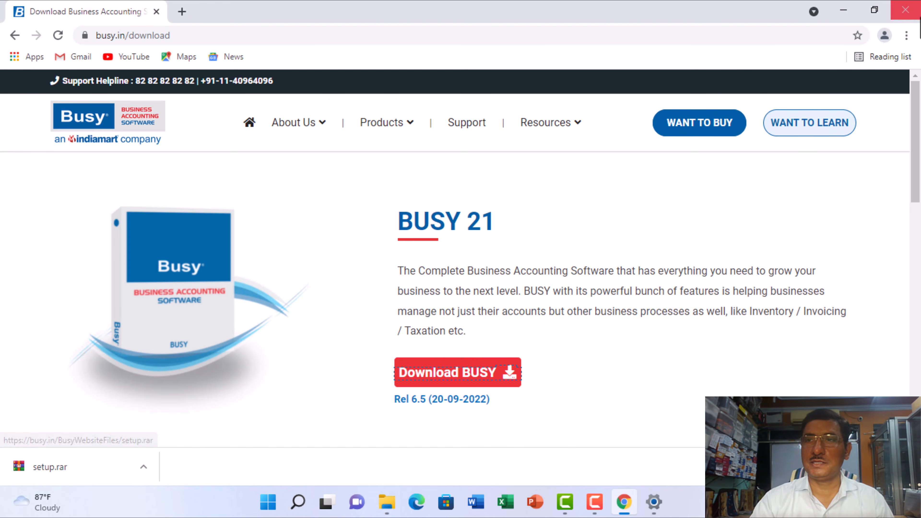
left_click(905, 10)
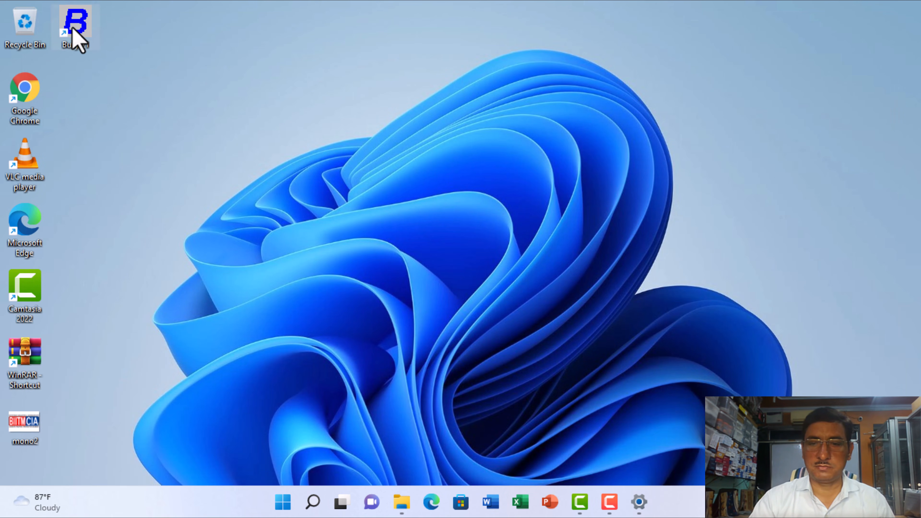
left_click(639, 502)
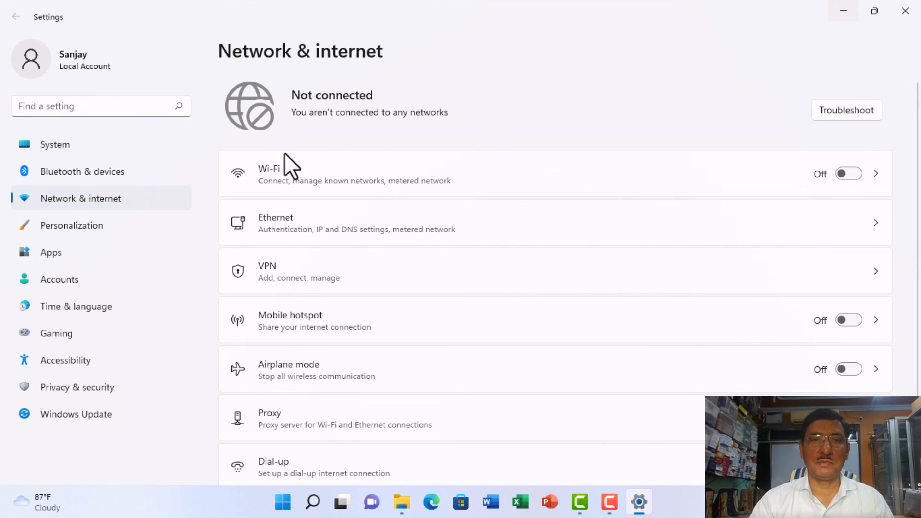
left_click(906, 11)
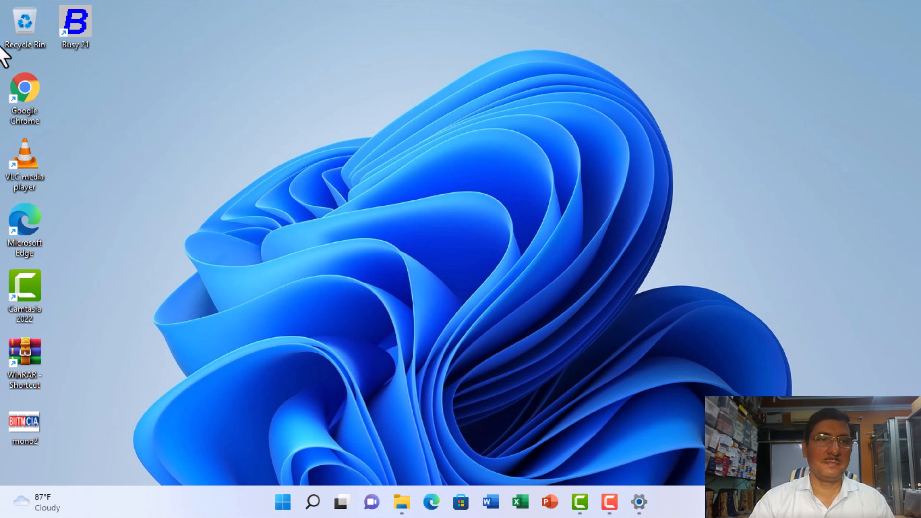
- Launch Busy 21 from the desktop, allow it through the firewall on private and public networks, and accept starting in Demo Mode
double_click(76, 29)
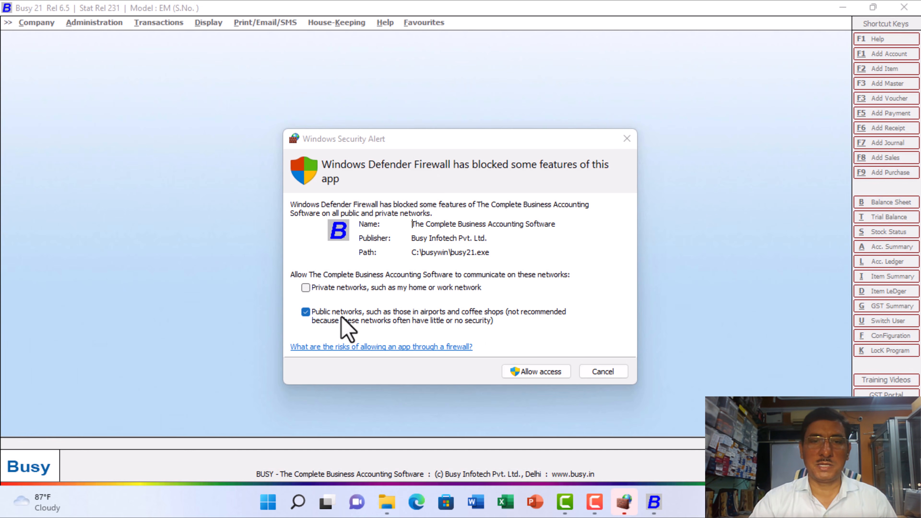
left_click(306, 288)
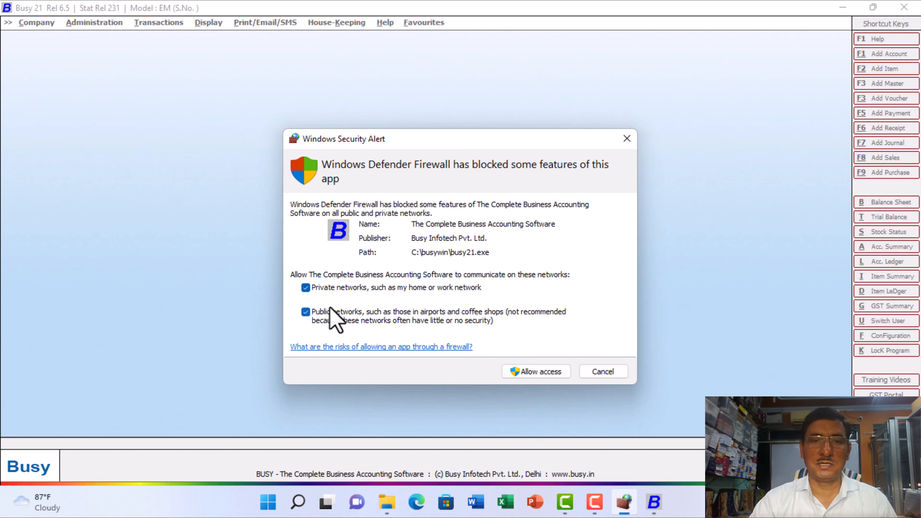
left_click(548, 369)
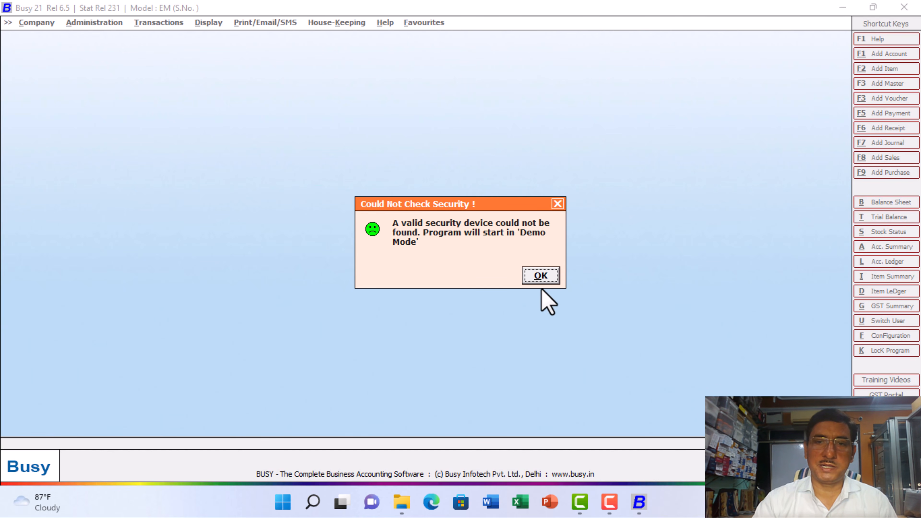
left_click(537, 277)
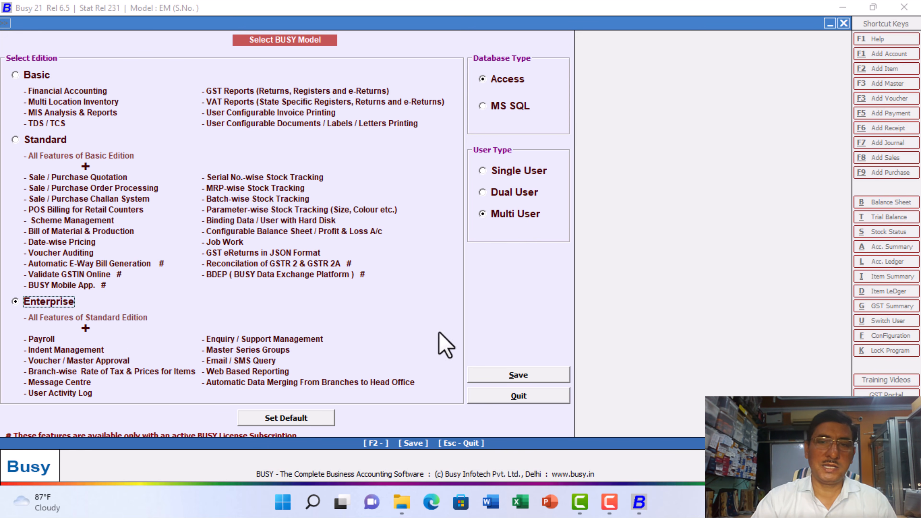
- Set the BUSY model to the default Enterprise edition with Access database and Multi User, and save the configuration
left_click(294, 418)
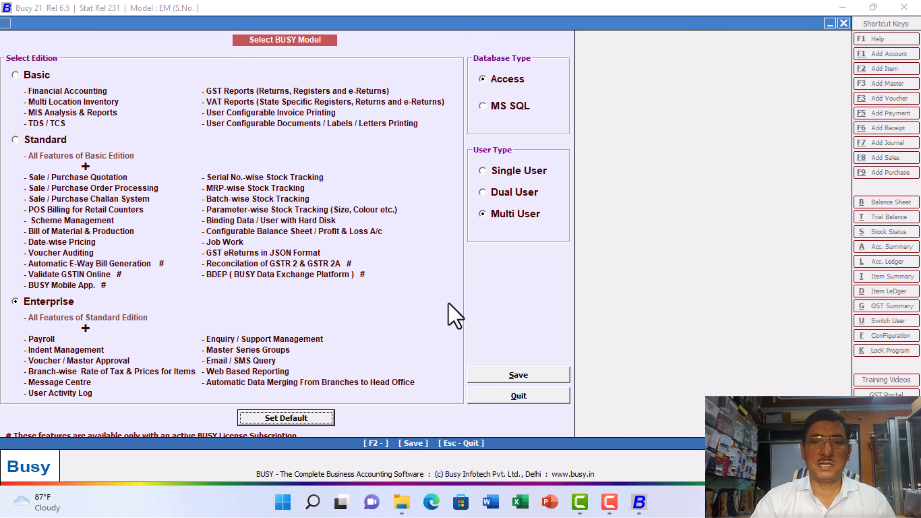
left_click(517, 378)
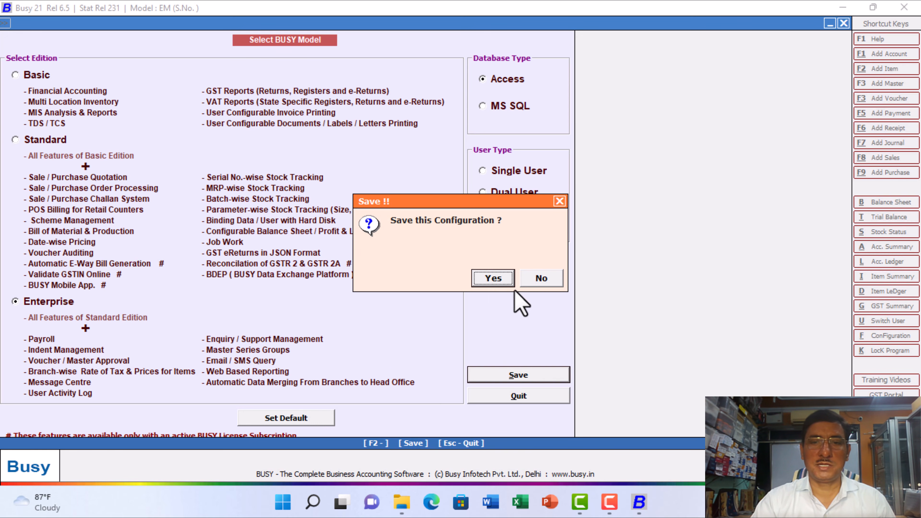
left_click(498, 277)
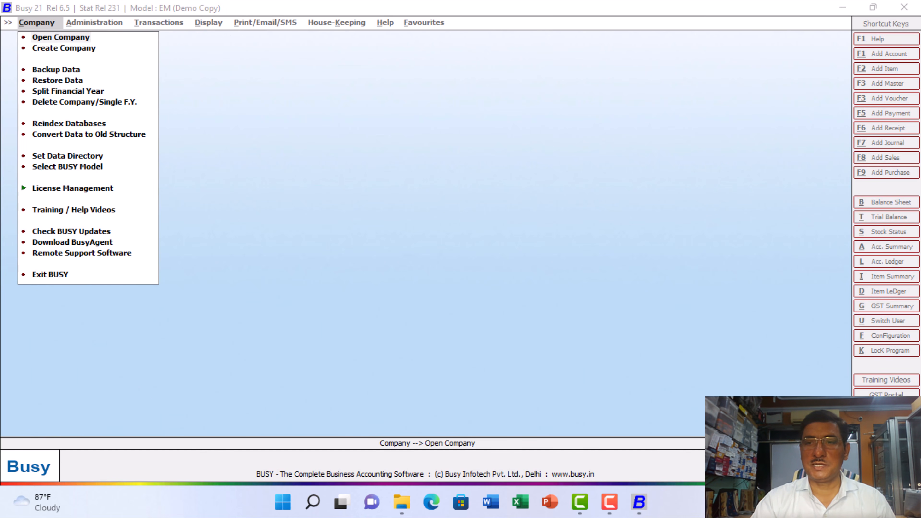
- Turn Wi-Fi back on in the Windows quick settings and return to the Busy 21 window
key("super+a")
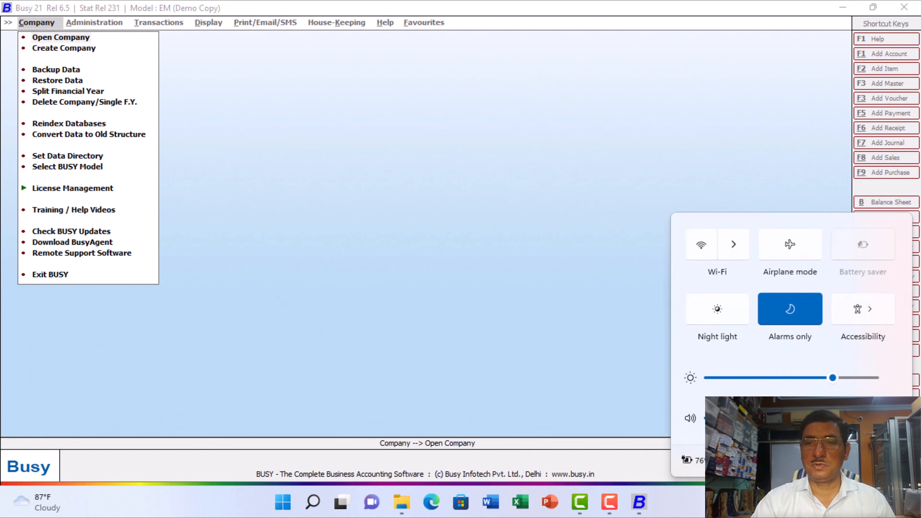
left_click(732, 243)
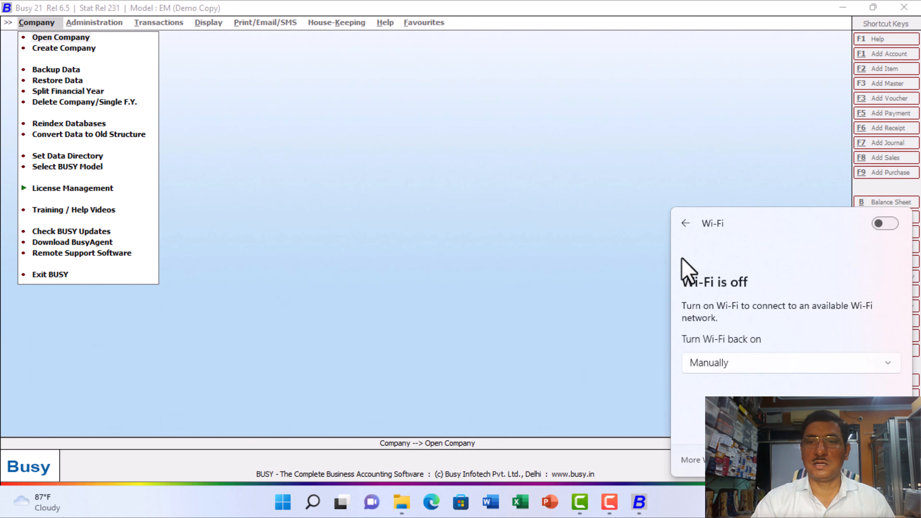
left_click(888, 222)
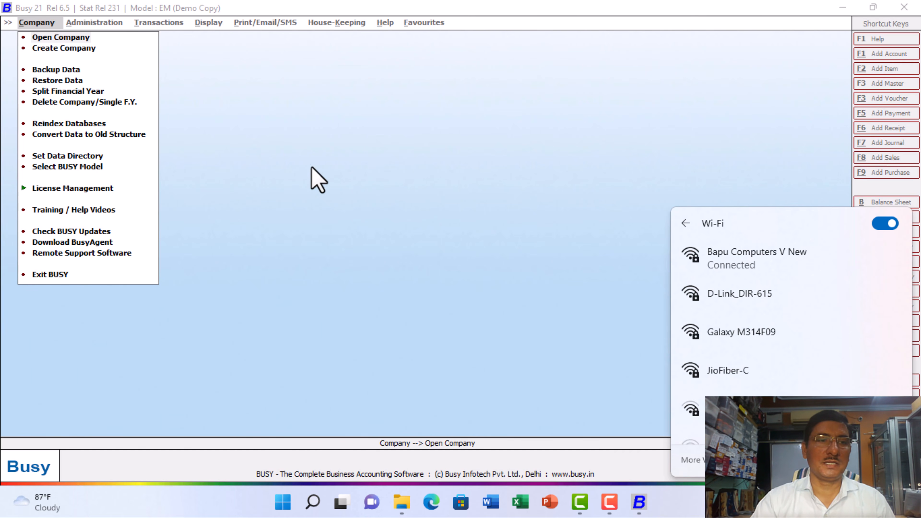
left_click(333, 128)
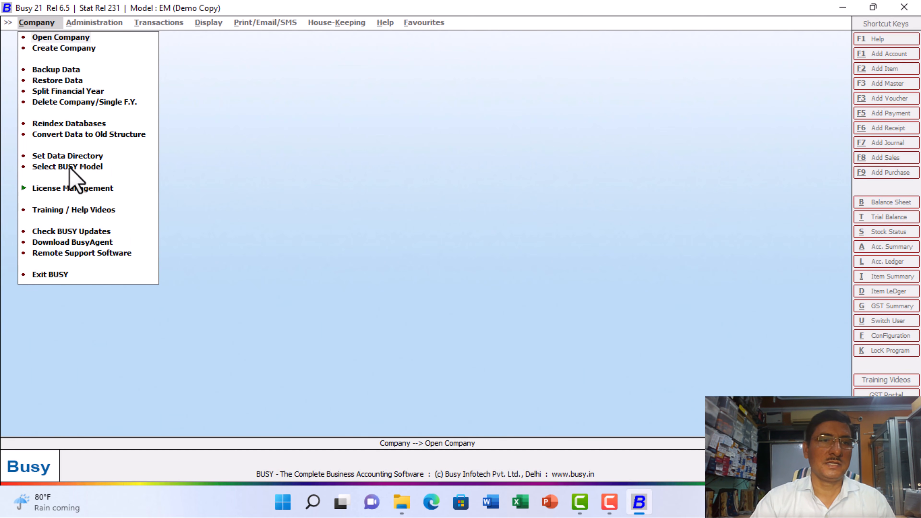
- View the BUSY data directory settings, quit them without changes, and close Busy 21
left_click(51, 156)
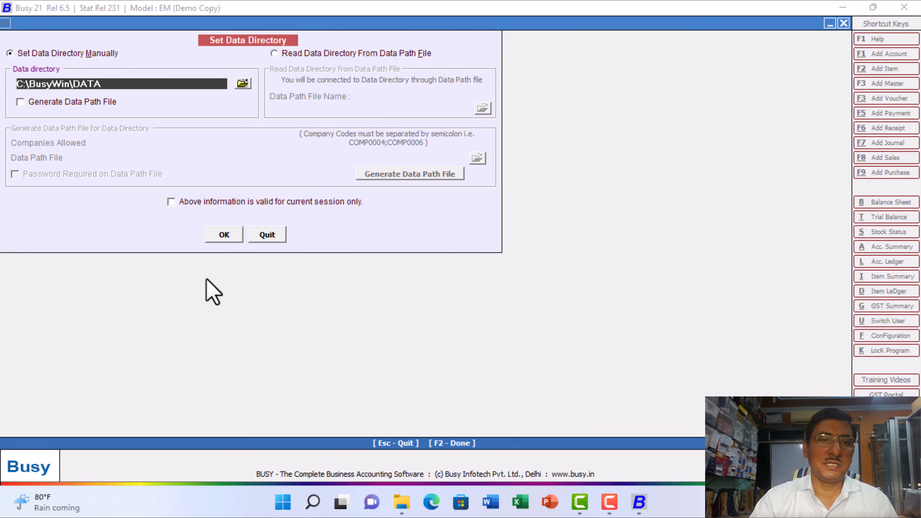
left_click(267, 235)
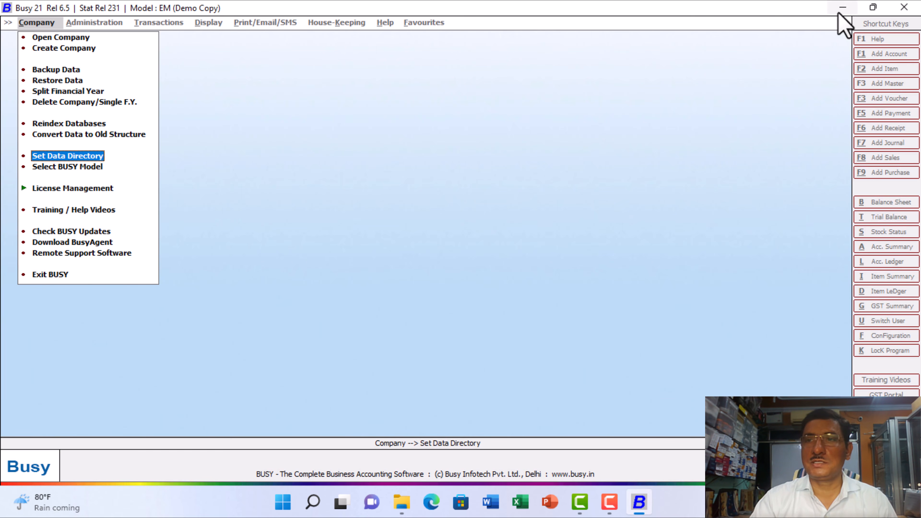
left_click(911, 6)
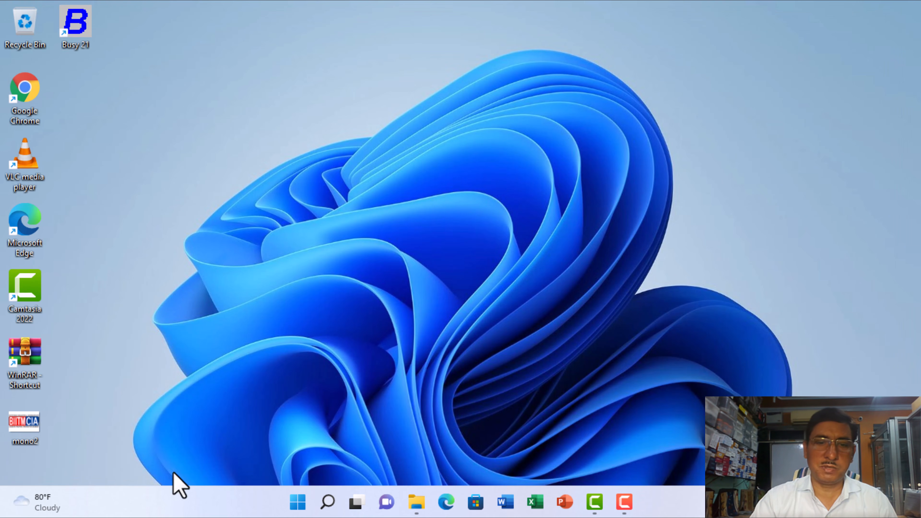
- Launch Google Chrome, search for Bapu Institute of IT & Management in Aligarh, and look over the results and business listing
double_click(18, 91)
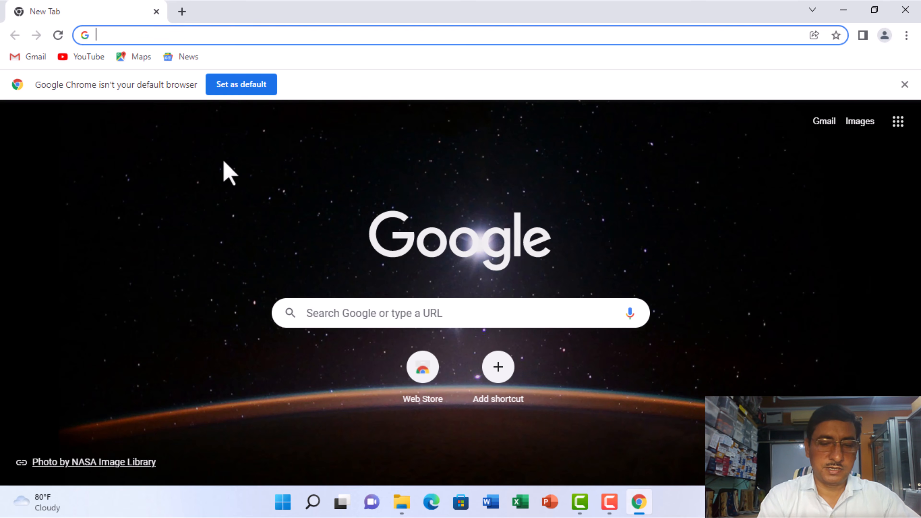
type("B")
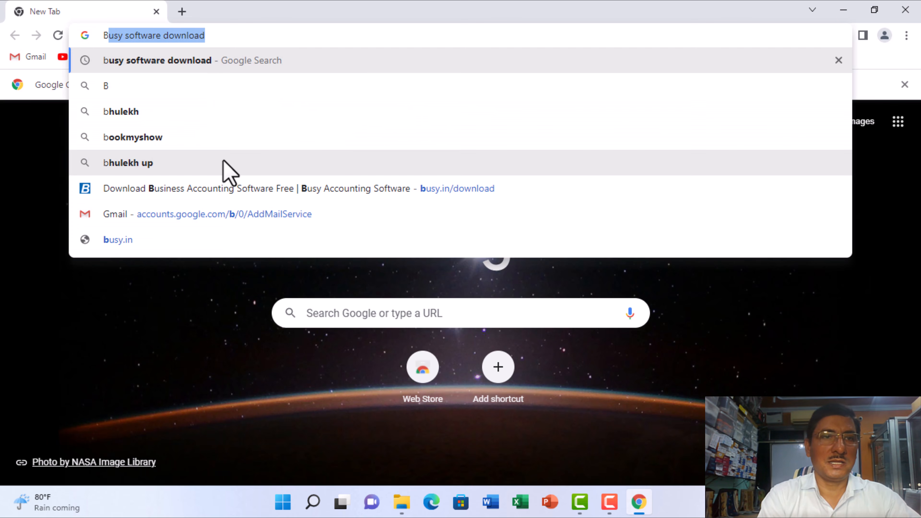
type("apu in")
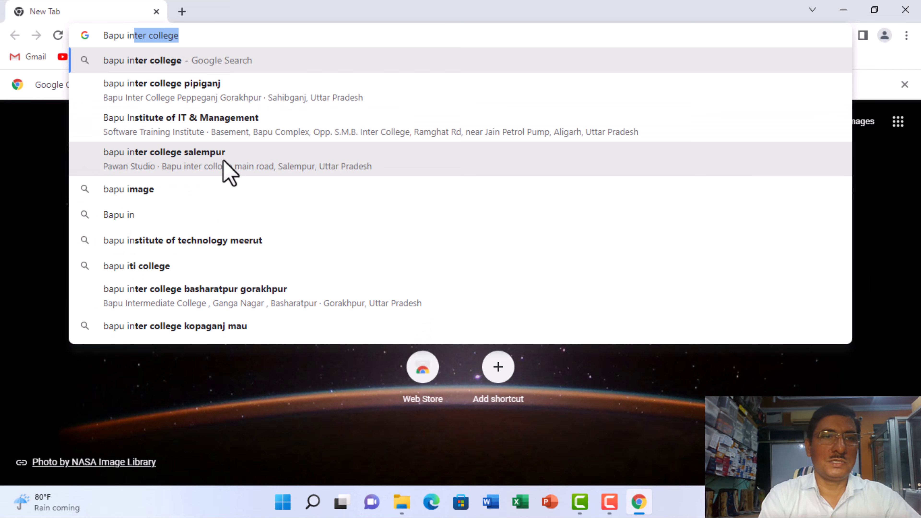
type("s")
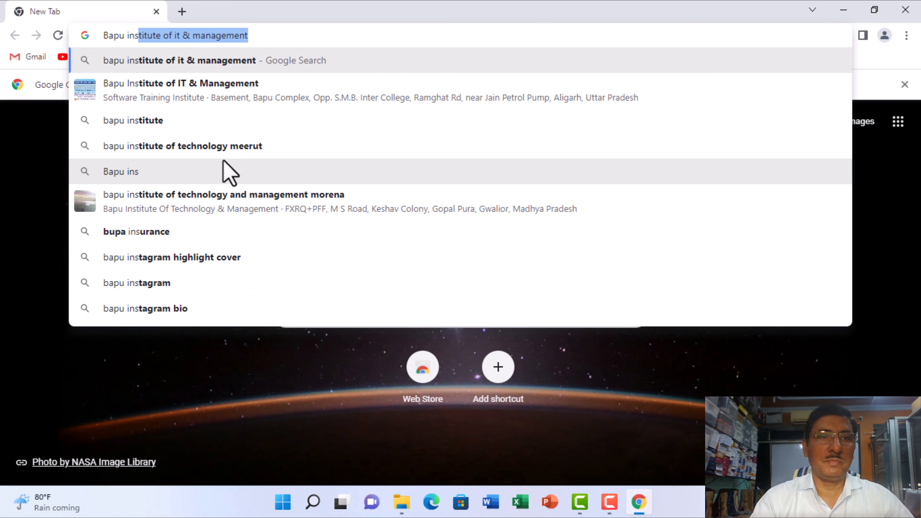
left_click(210, 95)
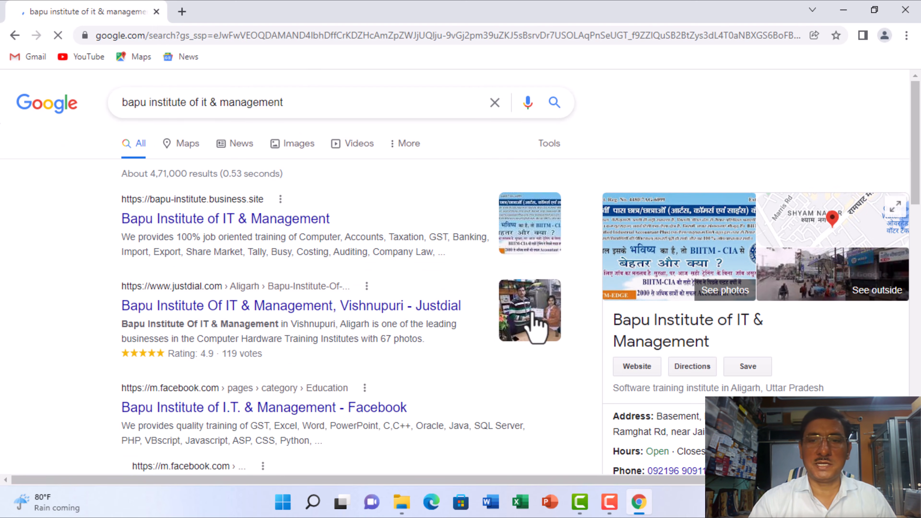
scroll(689, 388, "down", 5)
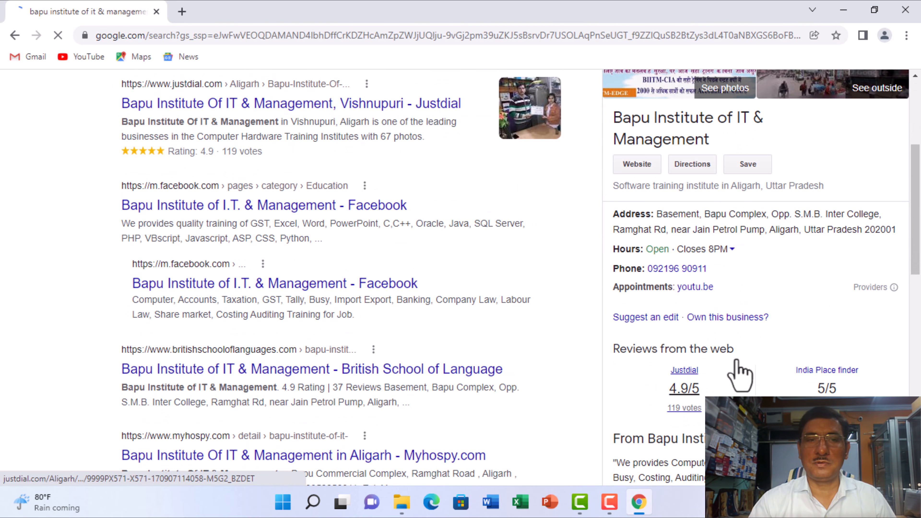
scroll(671, 350, "up", 5)
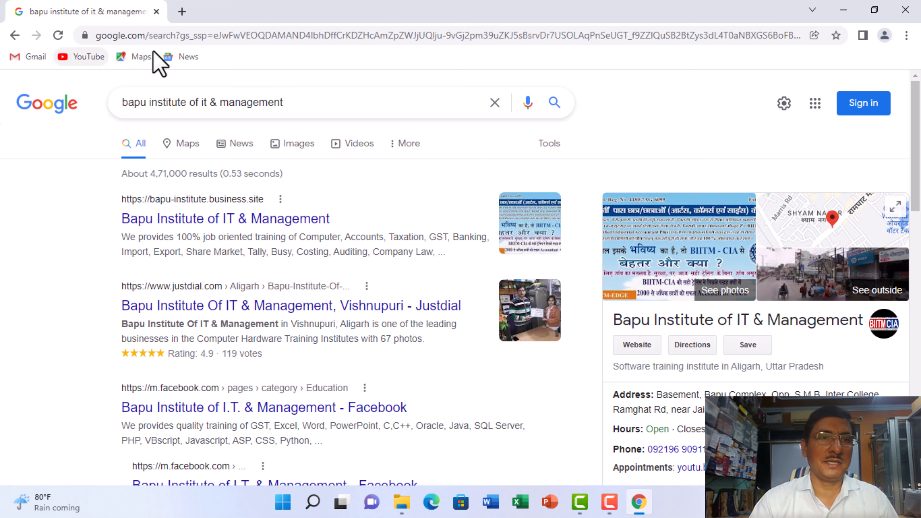
- Load YouTube, then search Google for "sanjay eduworld" in a new tab and open the Sanjay EduWorld YouTube channel
left_click(68, 58)
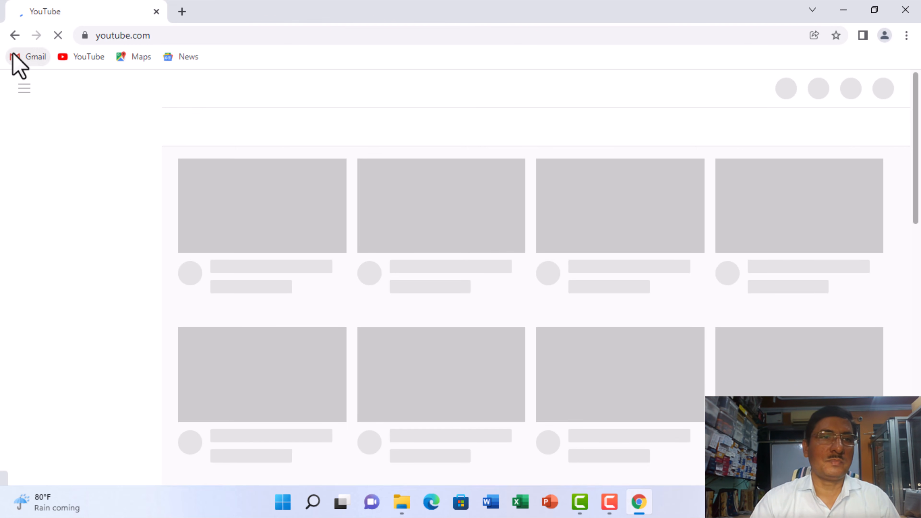
left_click(181, 12)
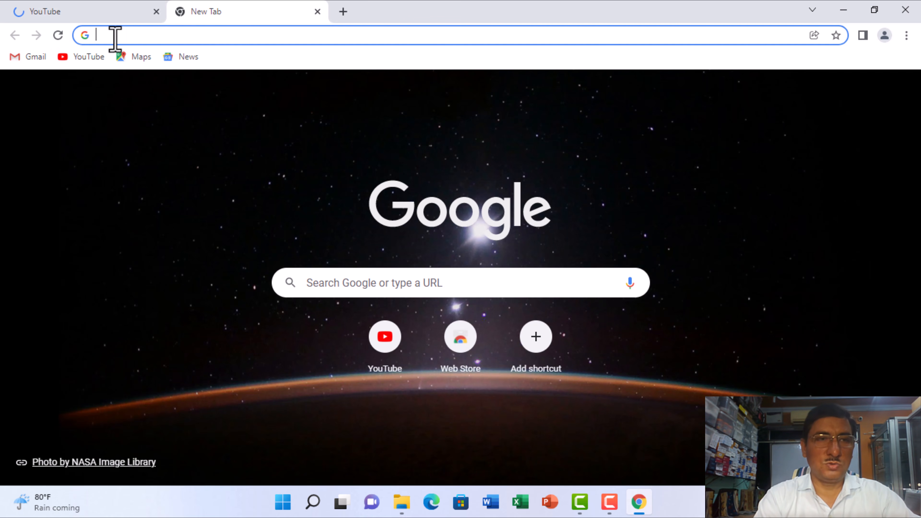
type("sanjay")
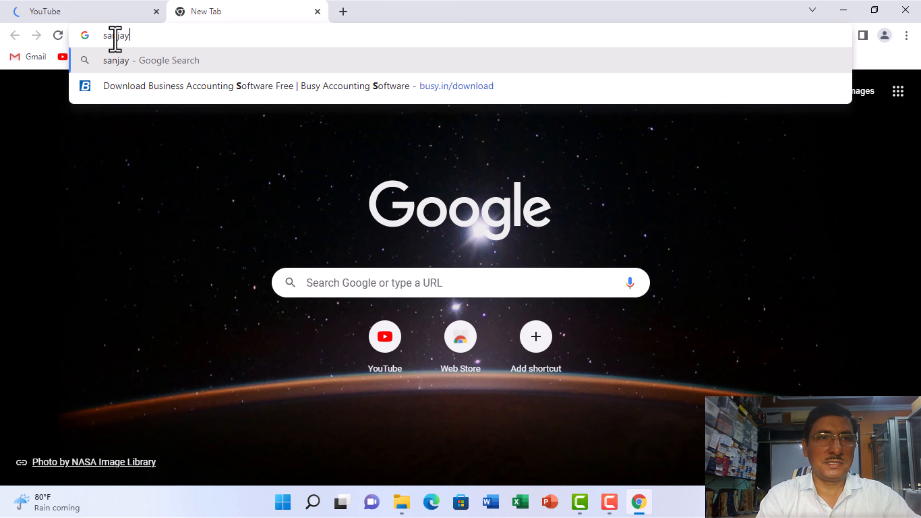
type(" edu")
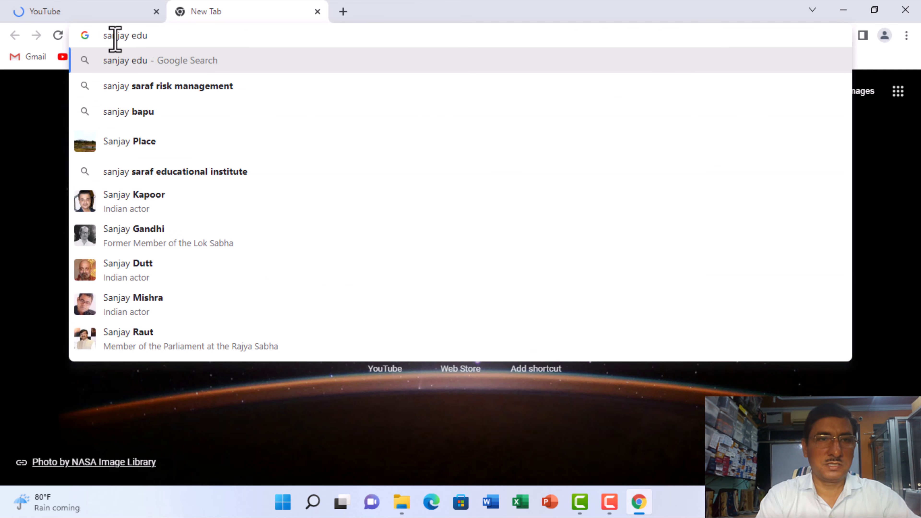
type("world")
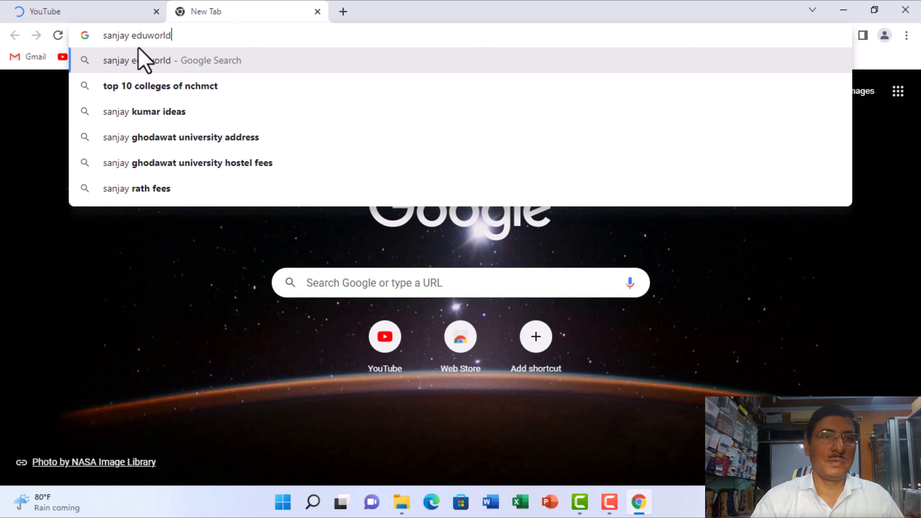
left_click(164, 62)
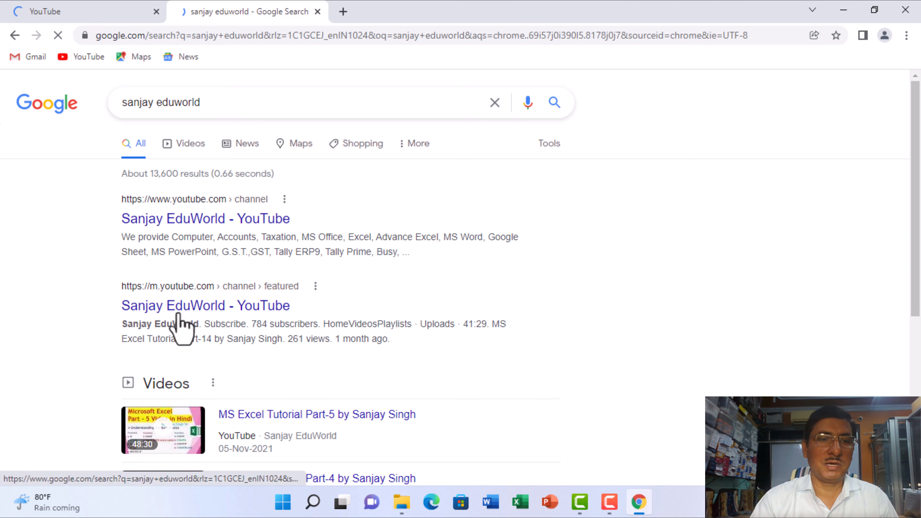
left_click(178, 222)
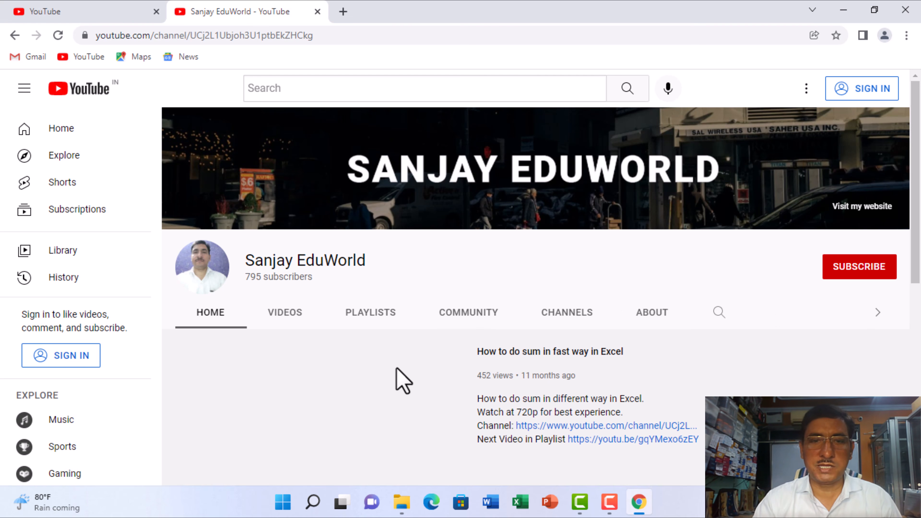
- Look over the channel's home page and its list of created playlists
scroll(758, 381, "down", 3)
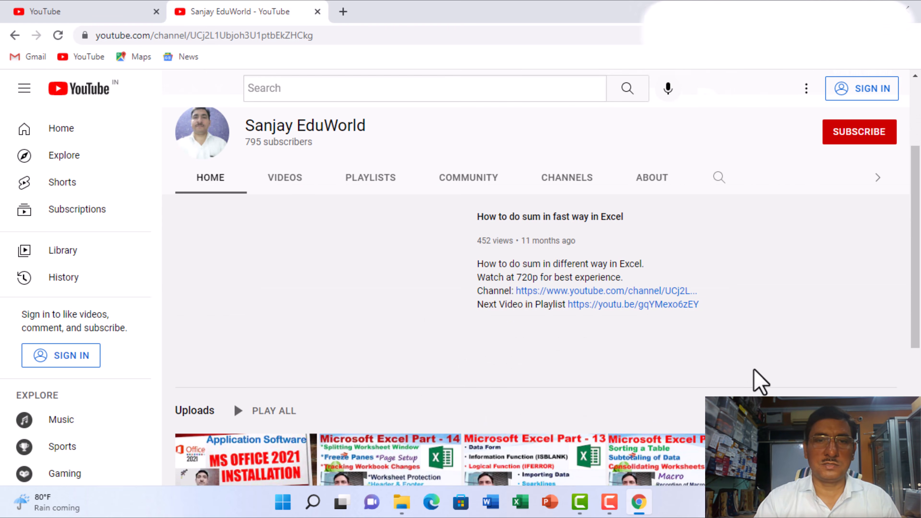
scroll(758, 381, "up", 3)
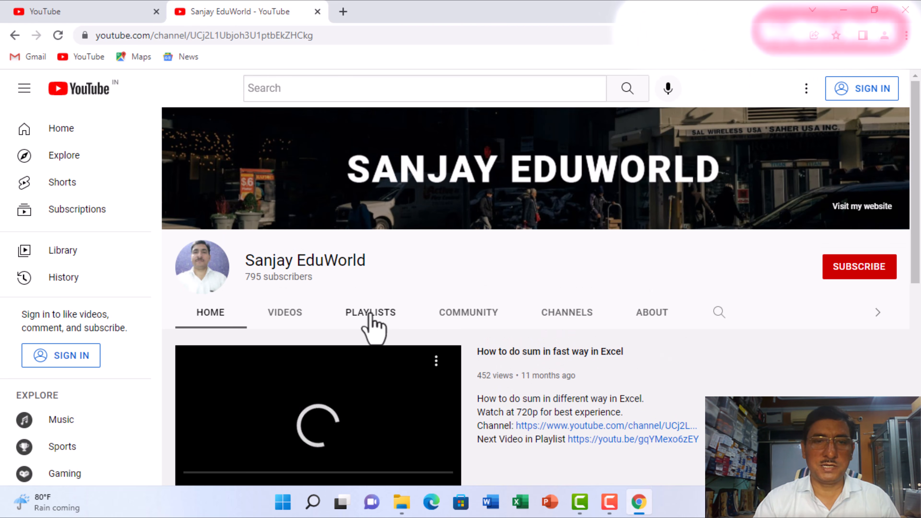
left_click(370, 316)
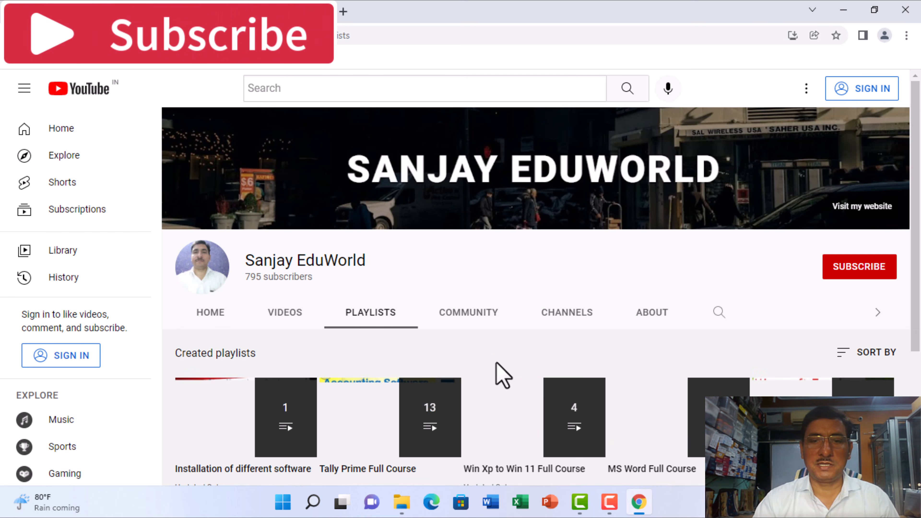
scroll(499, 374, "down", 3)
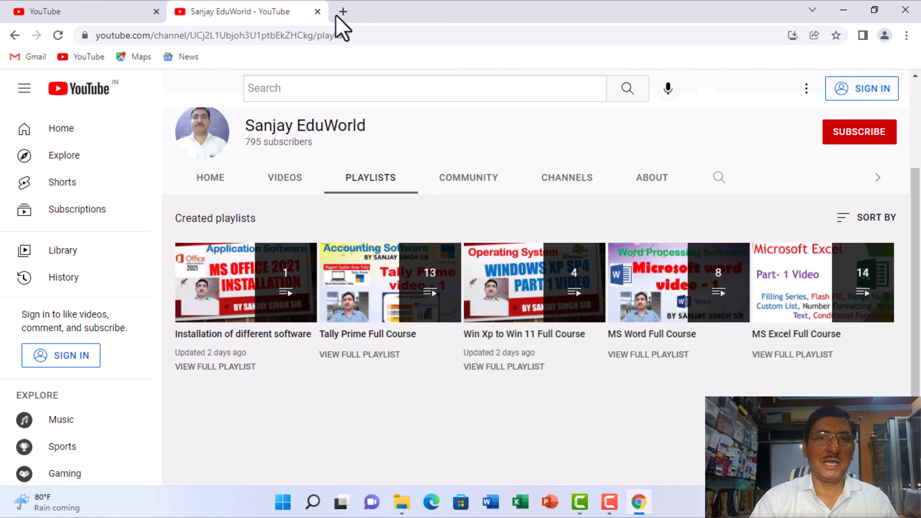
- Search Google for "bapu computers aligarh uttar pradesh" in a new tab
left_click(343, 12)
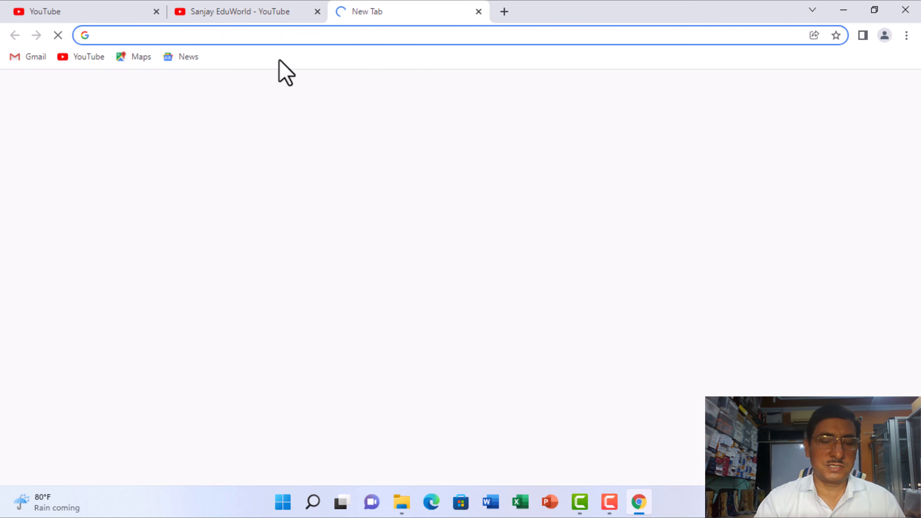
type("Baap")
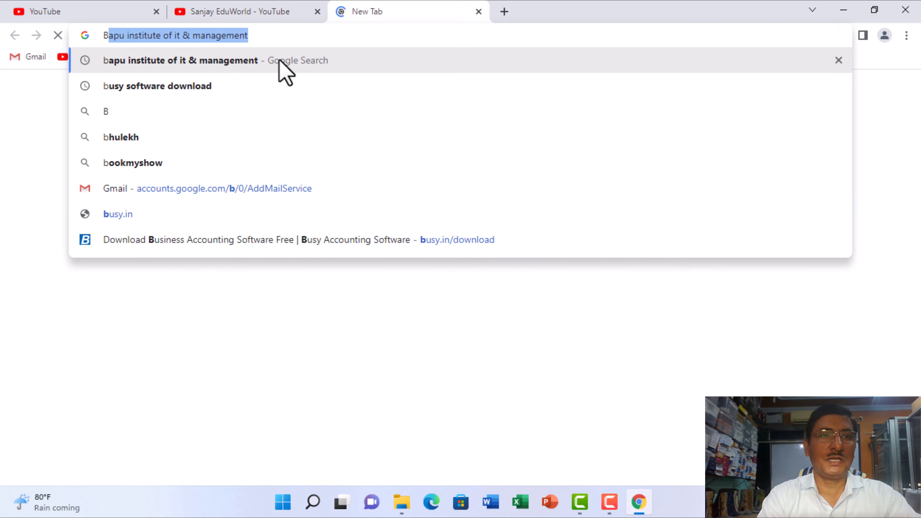
key("BackSpace")
key("BackSpace")
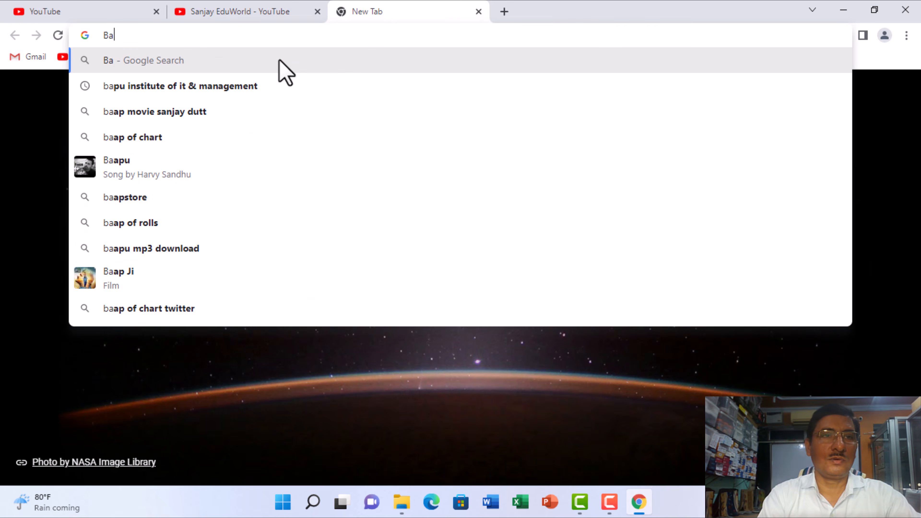
type("pu comp")
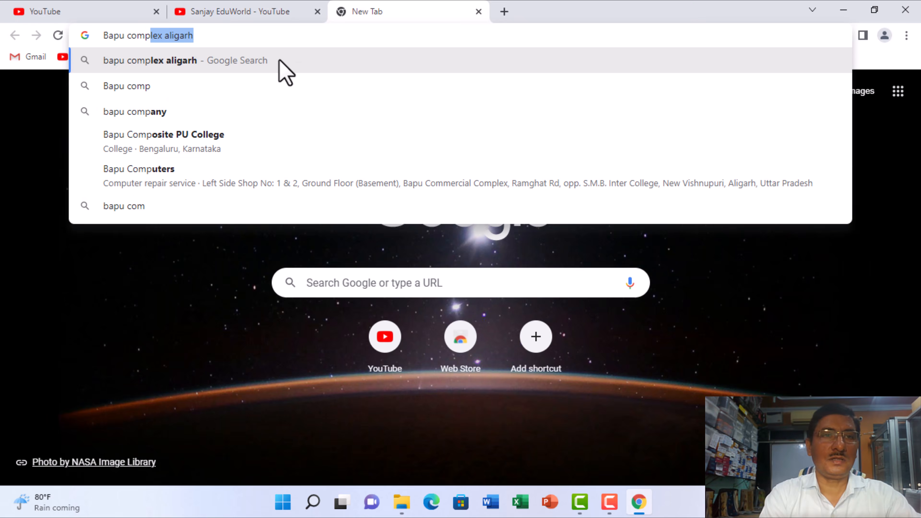
type("uters")
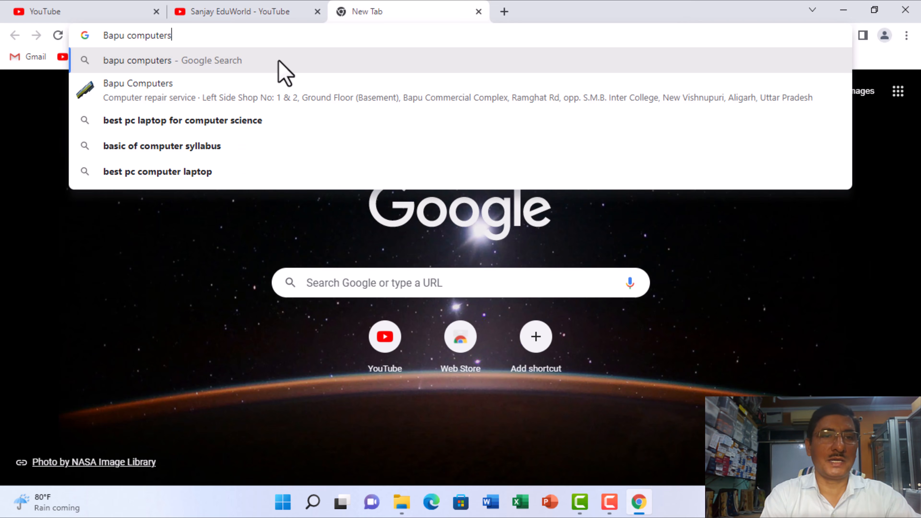
type(" ali")
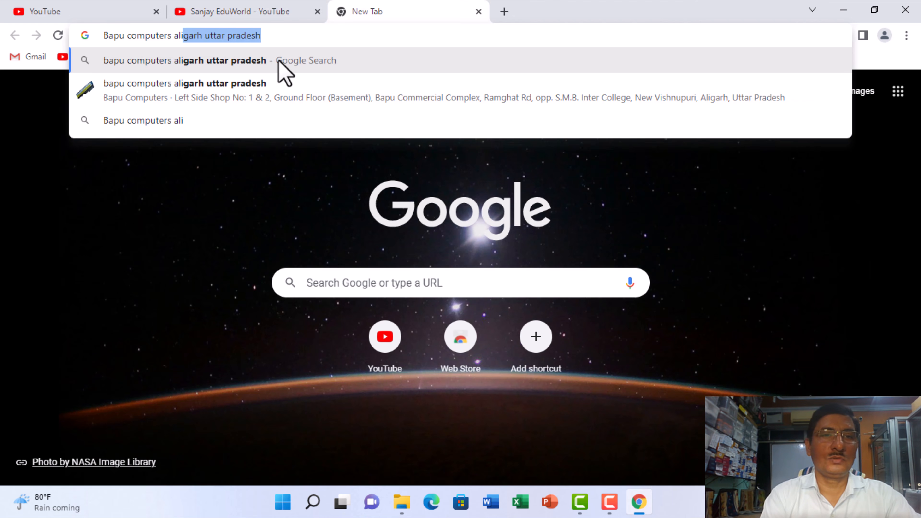
left_click(197, 93)
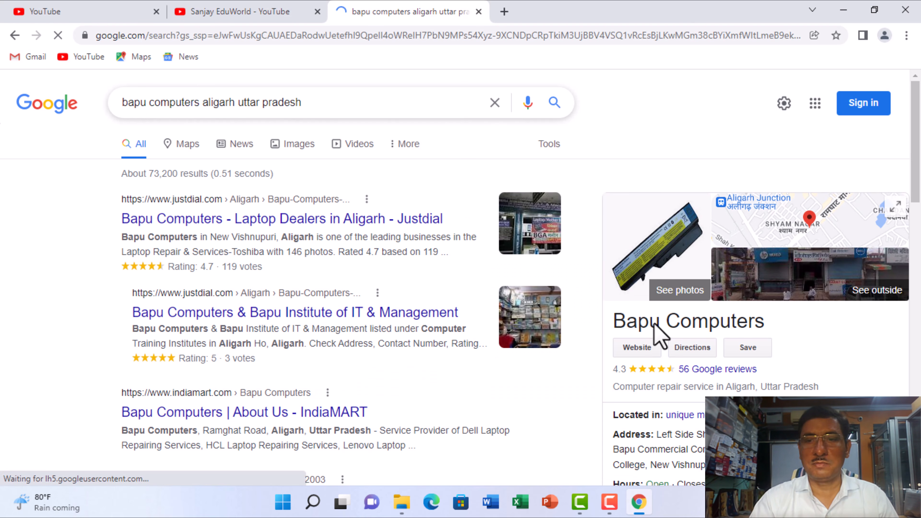
- Look over the Bapu Computers business details and reviews, and minimize Chrome to return to the desktop
scroll(667, 343, "down", 4)
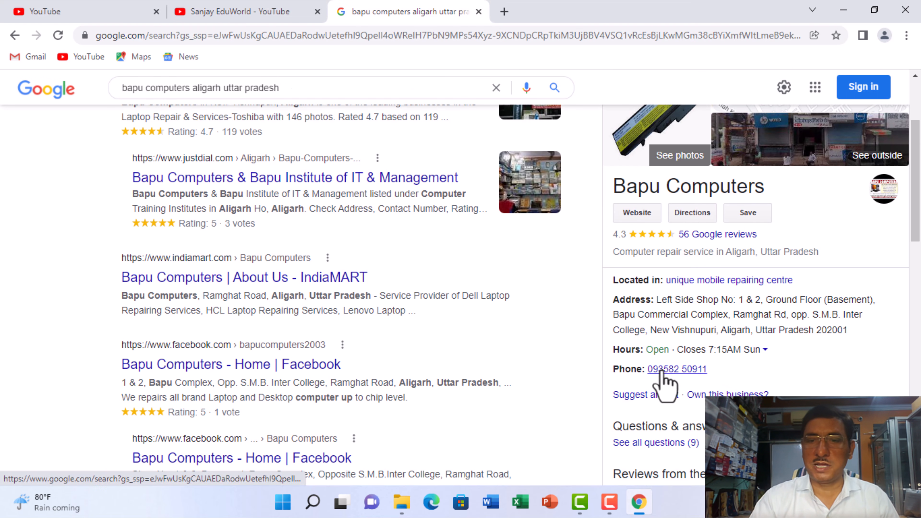
scroll(730, 319, "down", 5)
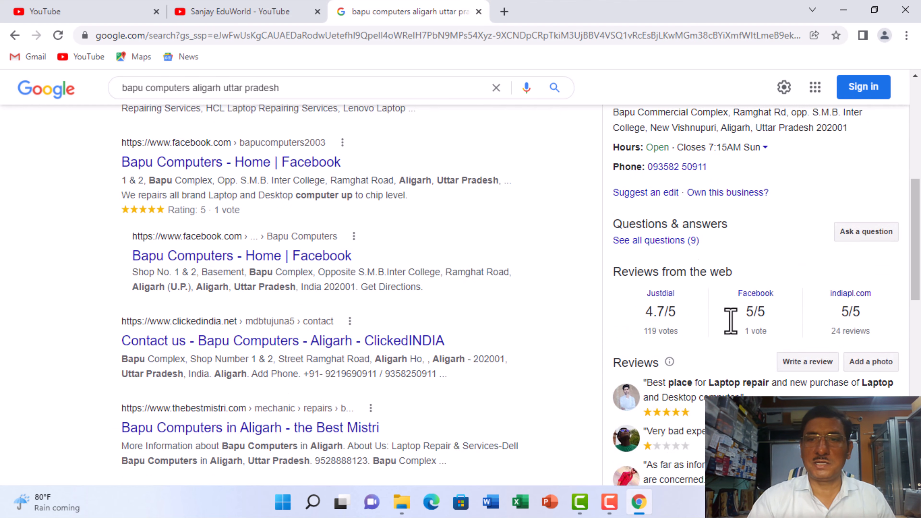
scroll(729, 319, "up", 7)
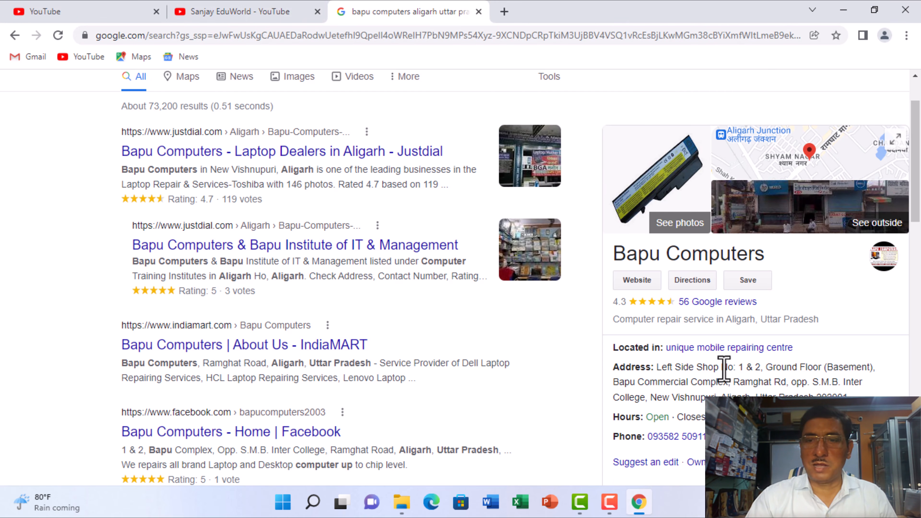
scroll(723, 368, "down", 5)
scroll(723, 374, "up", 5)
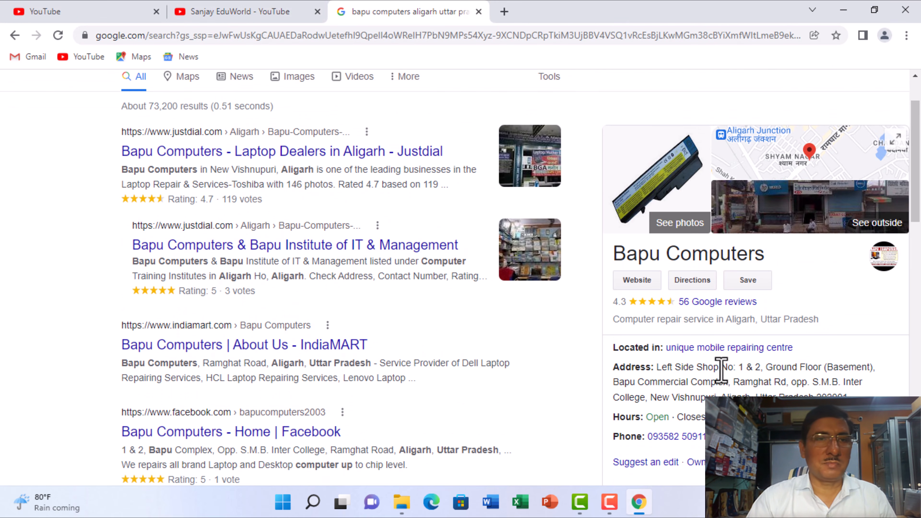
left_click(844, 14)
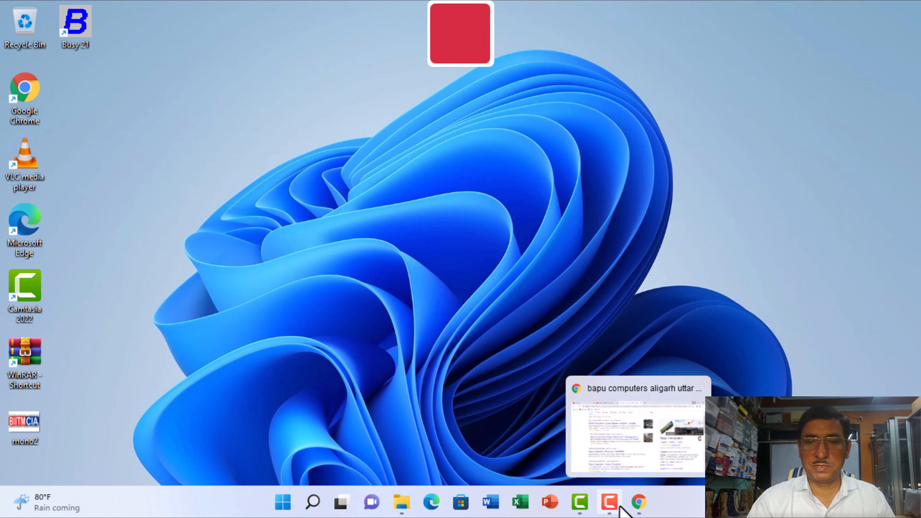
left_click(611, 502)
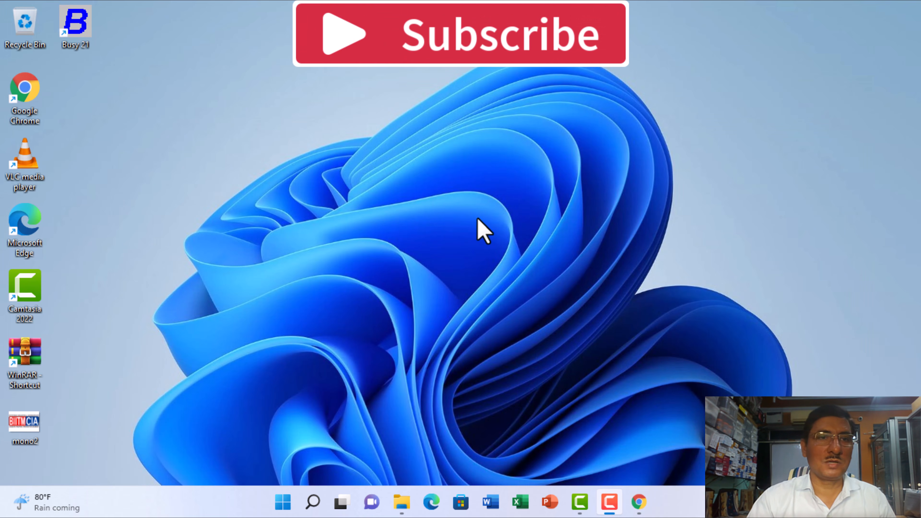